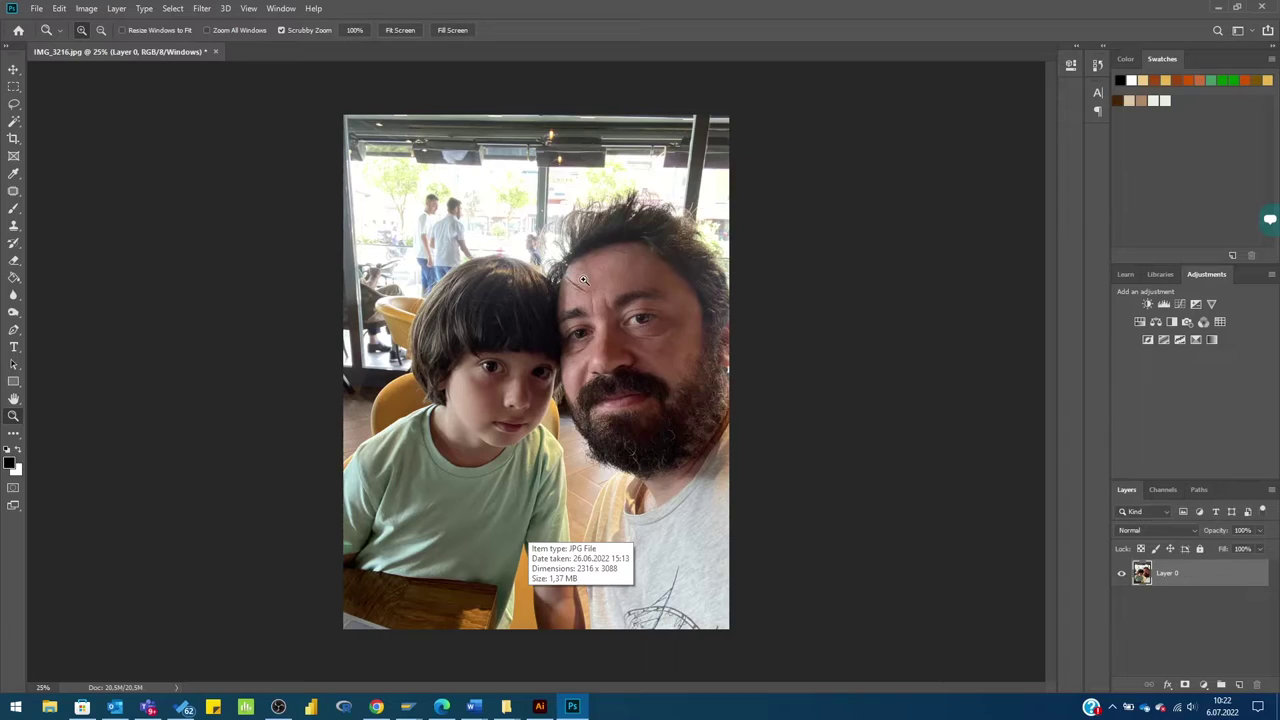
Circle the background people with rough black brush strokes on a new Layer 1
key(l)
key(ctrl+j)
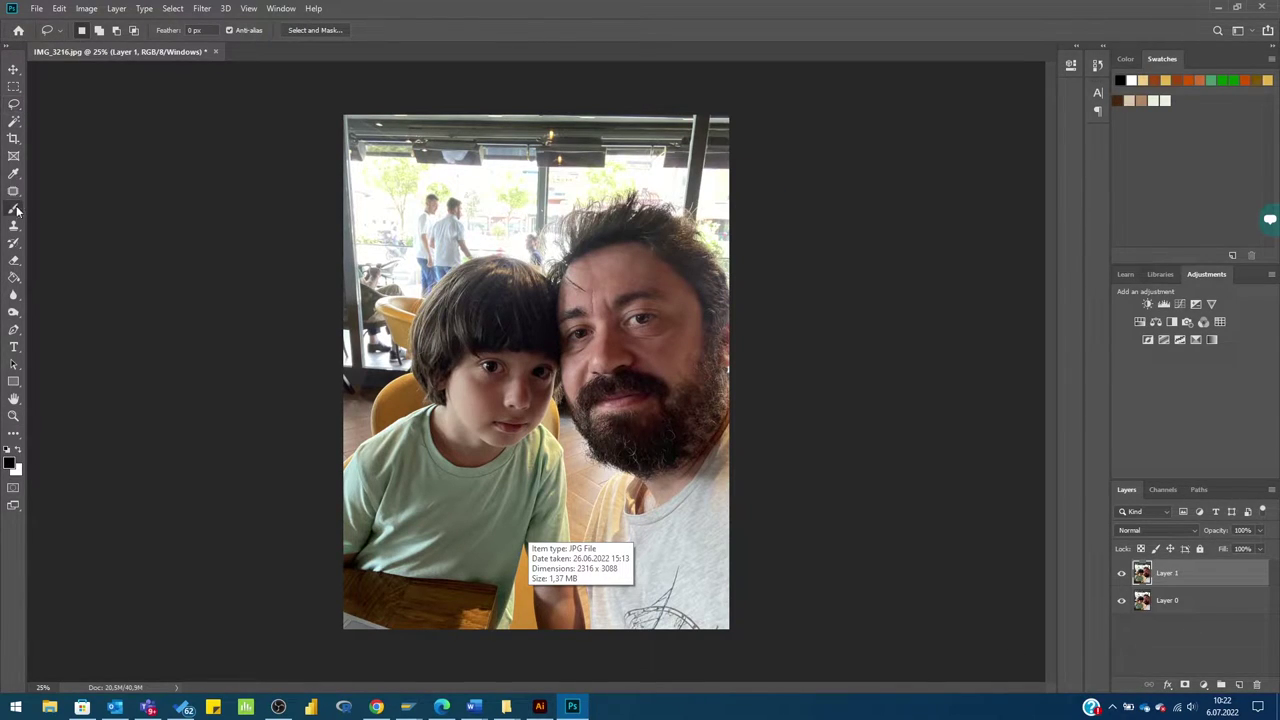
click(16, 210)
drag(475, 252, 445, 275)
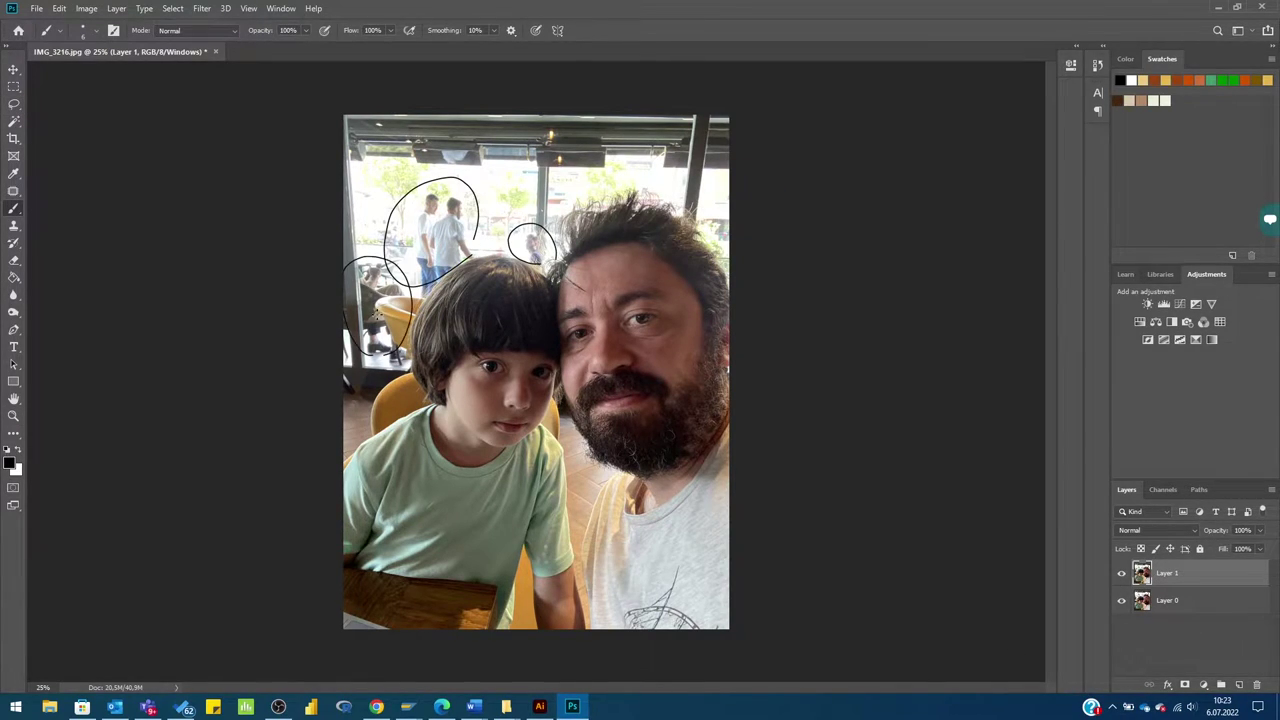
Hide the marking Layer 1 and duplicate Layer 0 as Layer 0 copy
click(1121, 573)
right_click(1176, 600)
click(1140, 97)
key(Return)
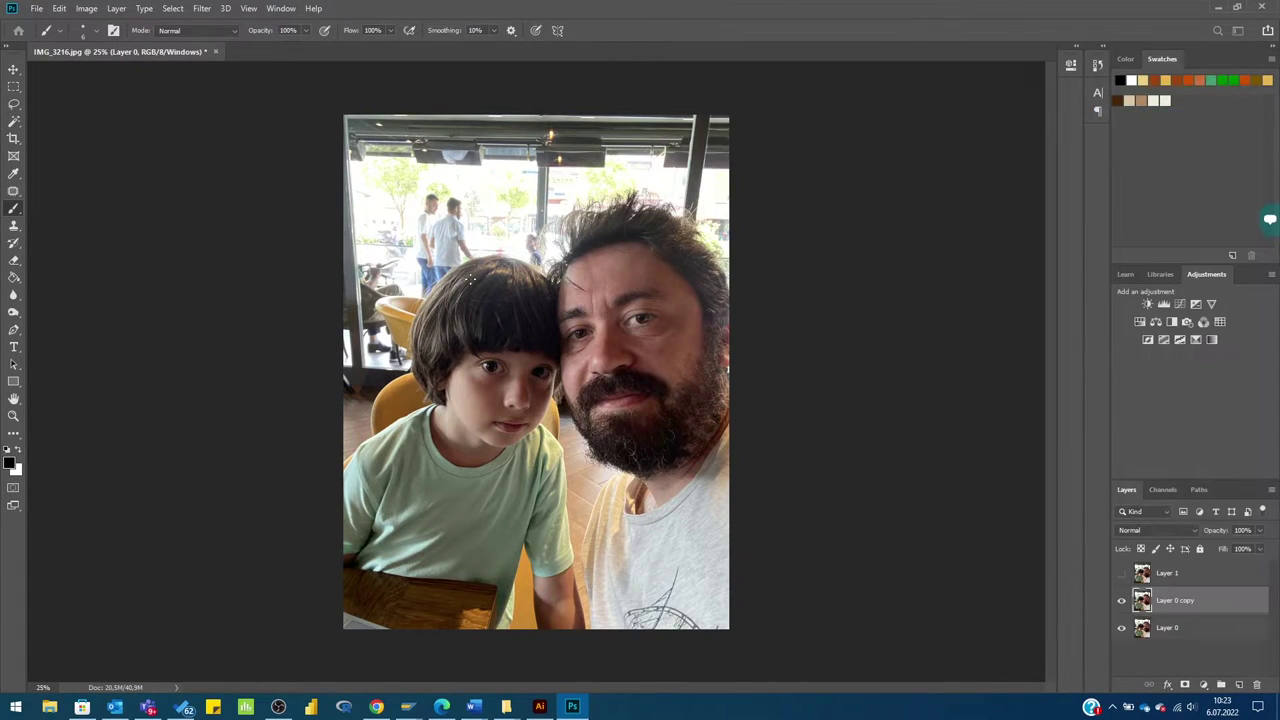
key(z)
click(433, 277)
Zoom in and Content-Aware Fill away the two standing men, then deselect
drag(433, 277, 414, 228)
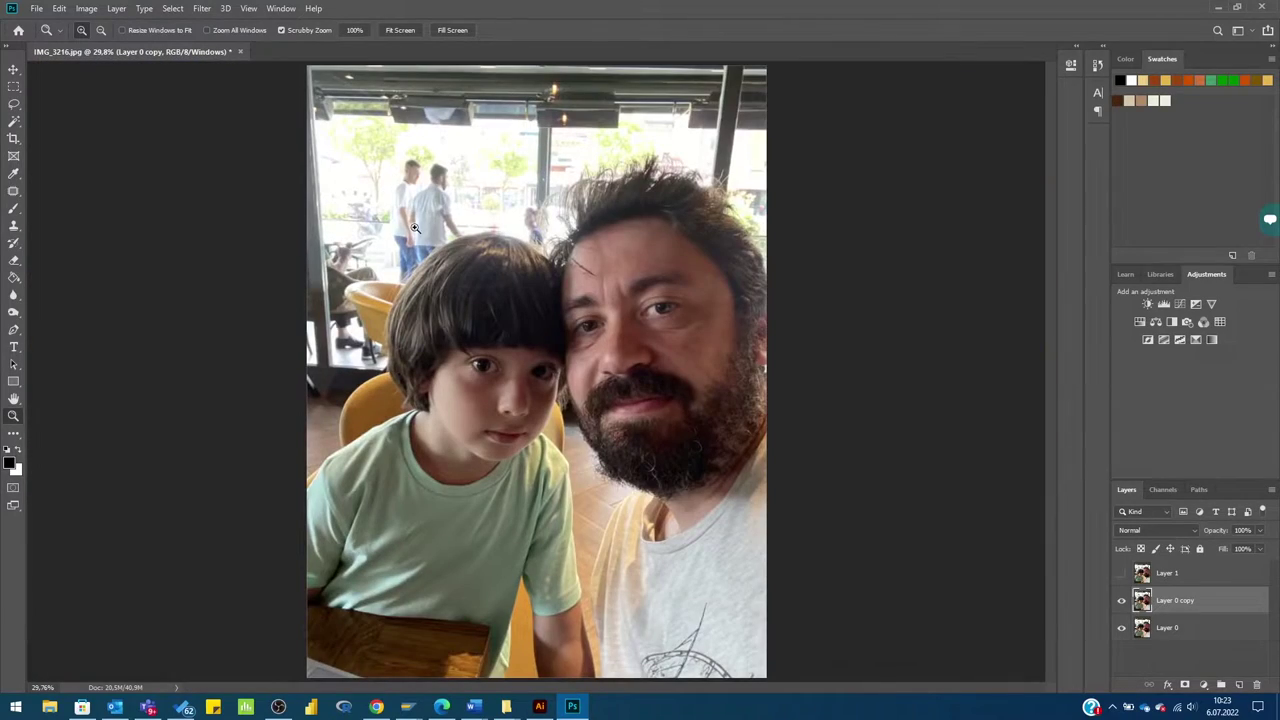
click(414, 228)
key(l)
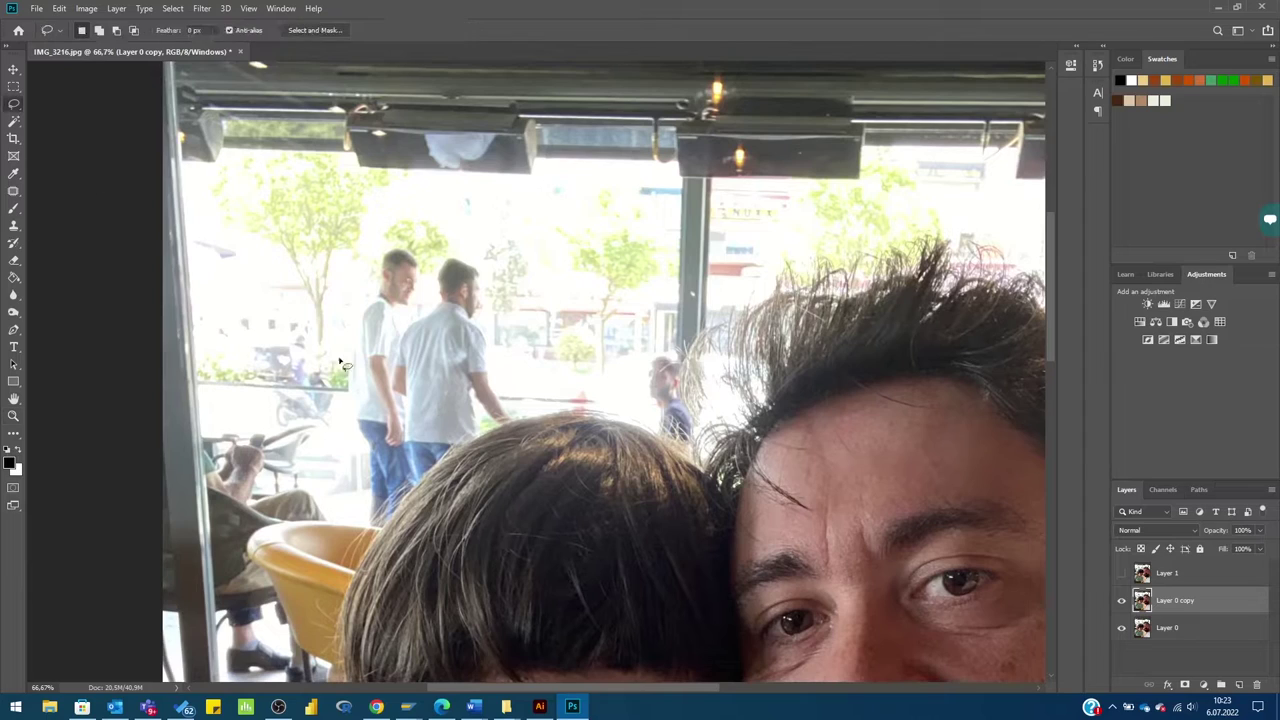
drag(342, 367, 518, 414)
right_click(474, 390)
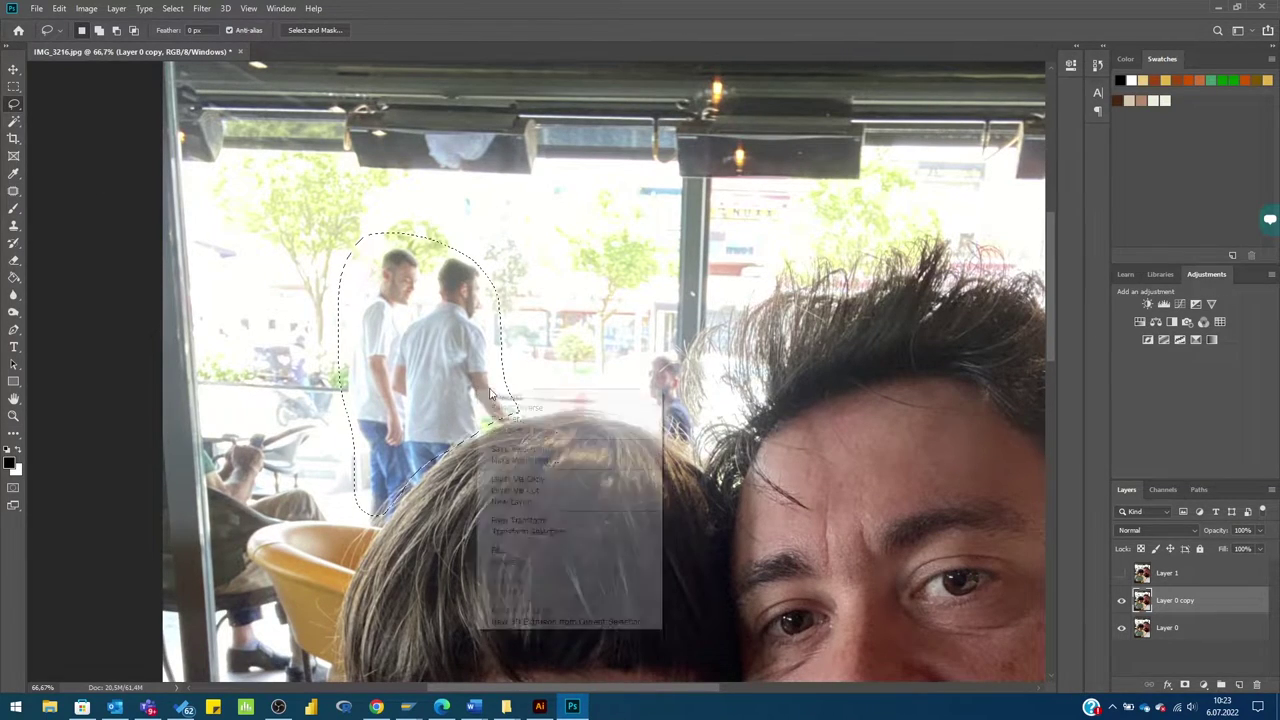
click(500, 555)
key(Return)
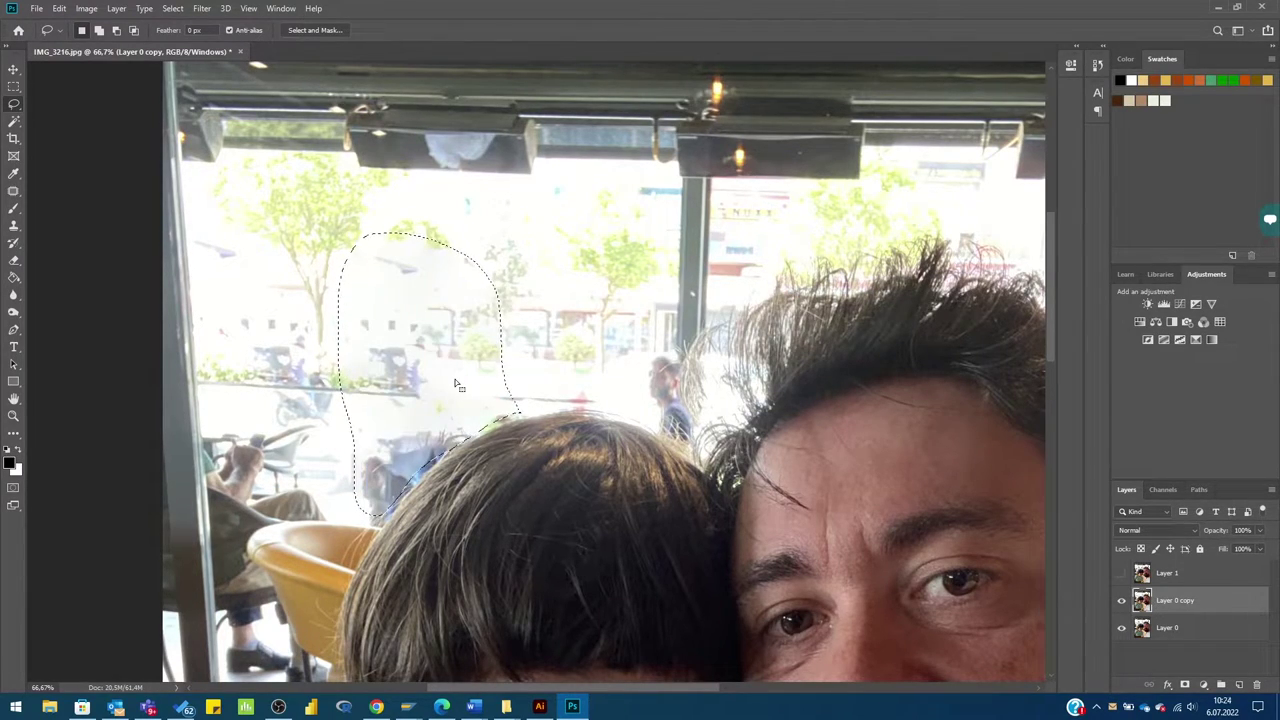
key(ctrl+d)
Lasso the man by the window and Content-Aware Fill him away
drag(690, 420, 688, 438)
right_click(670, 418)
click(700, 580)
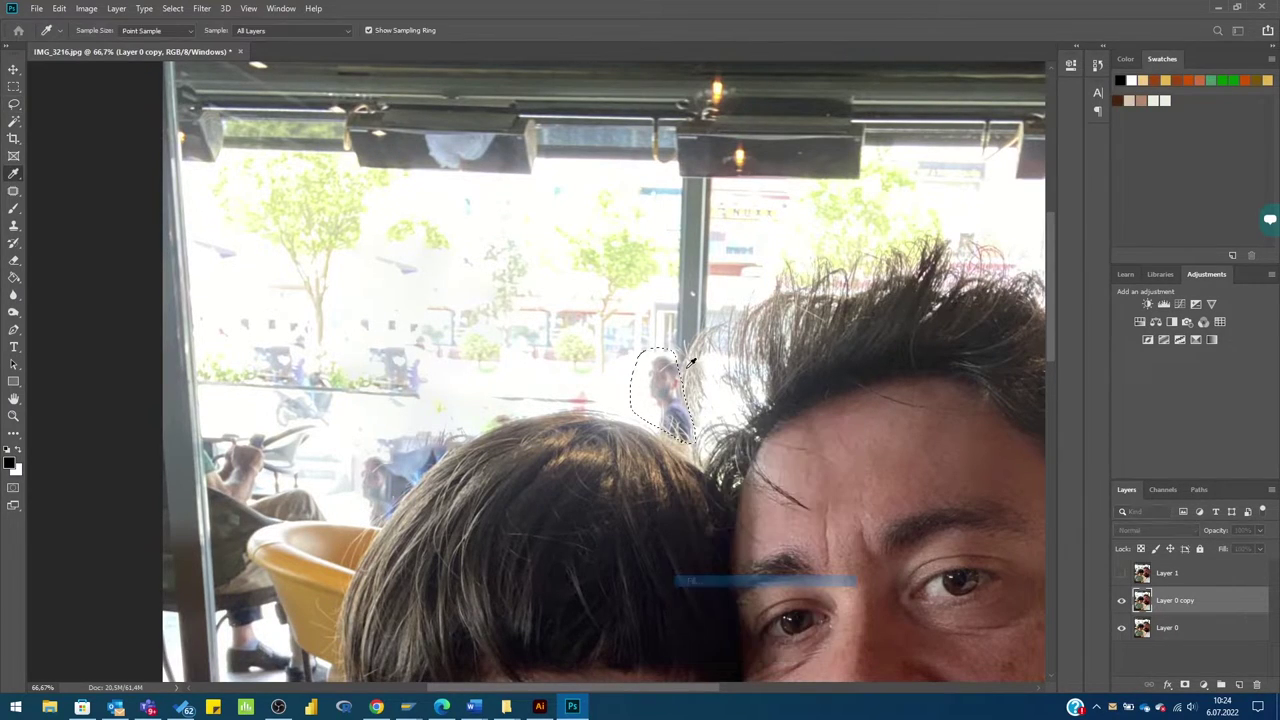
click(692, 171)
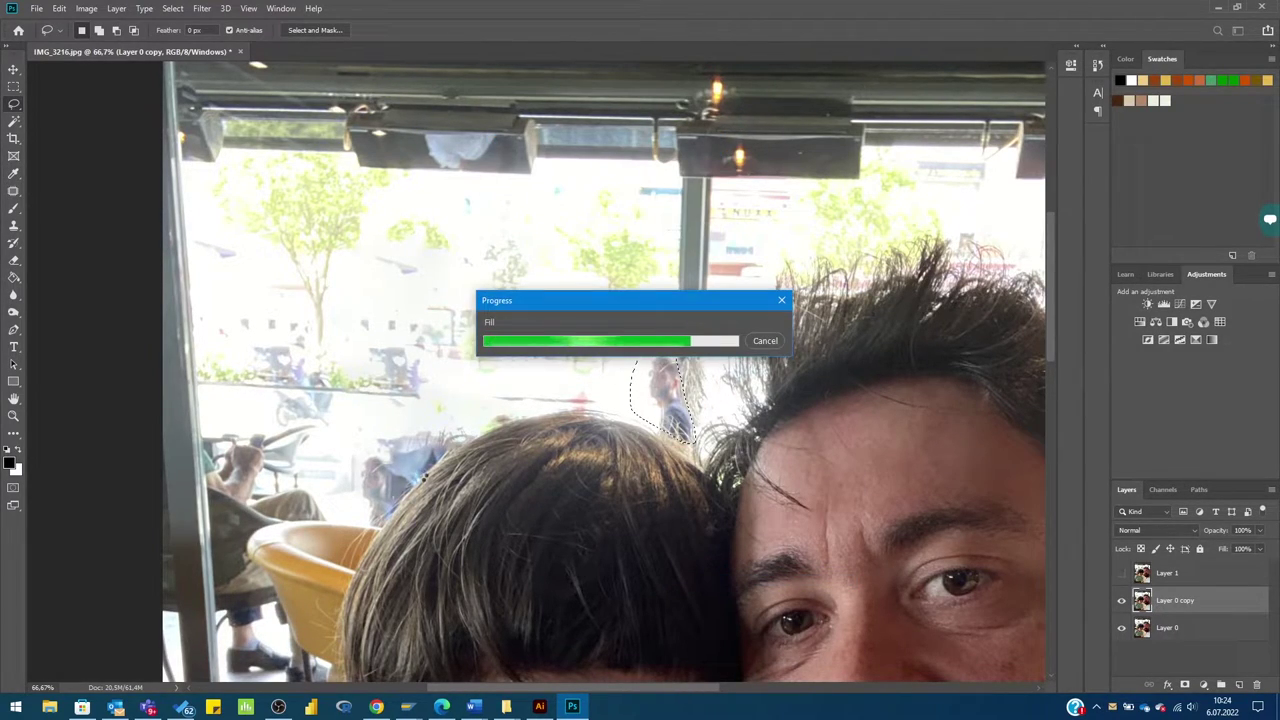
key(ctrl+d)
Content-Aware Fill the patch beside the boy's head, then hide the retouched copy for comparison
drag(376, 522, 386, 430)
drag(378, 524, 378, 522)
right_click(378, 522)
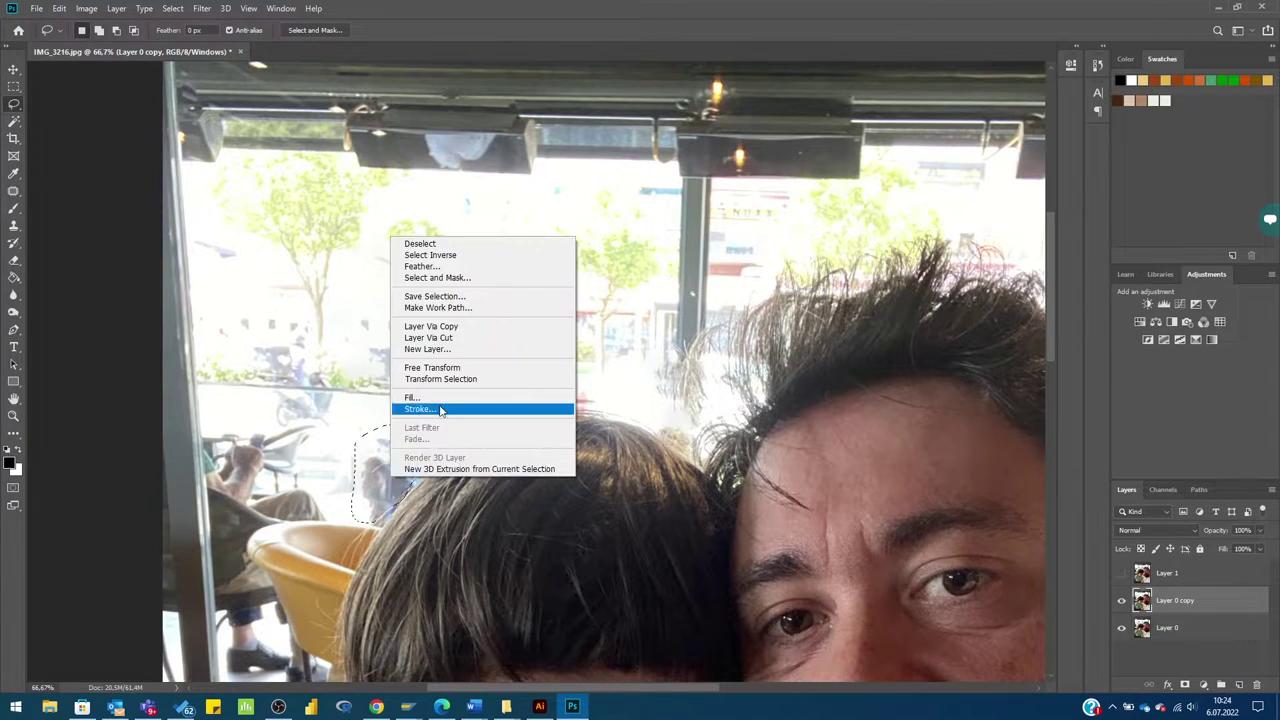
click(457, 406)
click(690, 168)
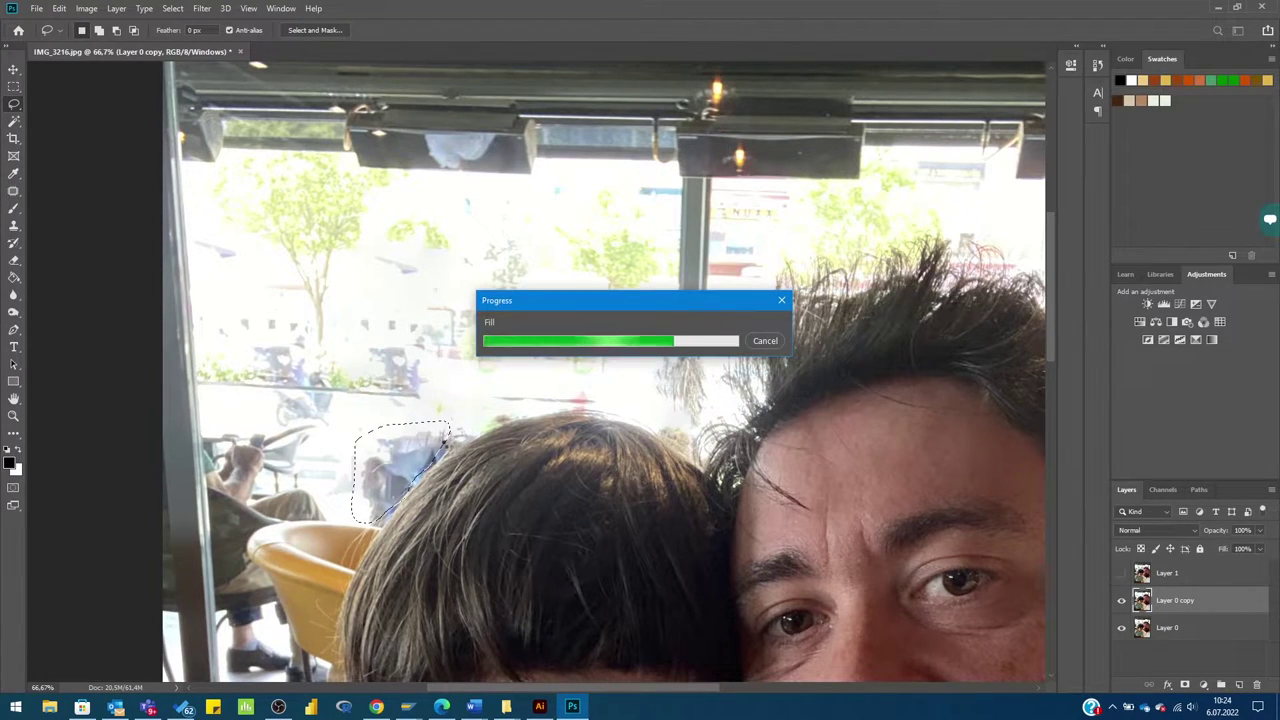
key(ctrl+d)
click(1121, 600)
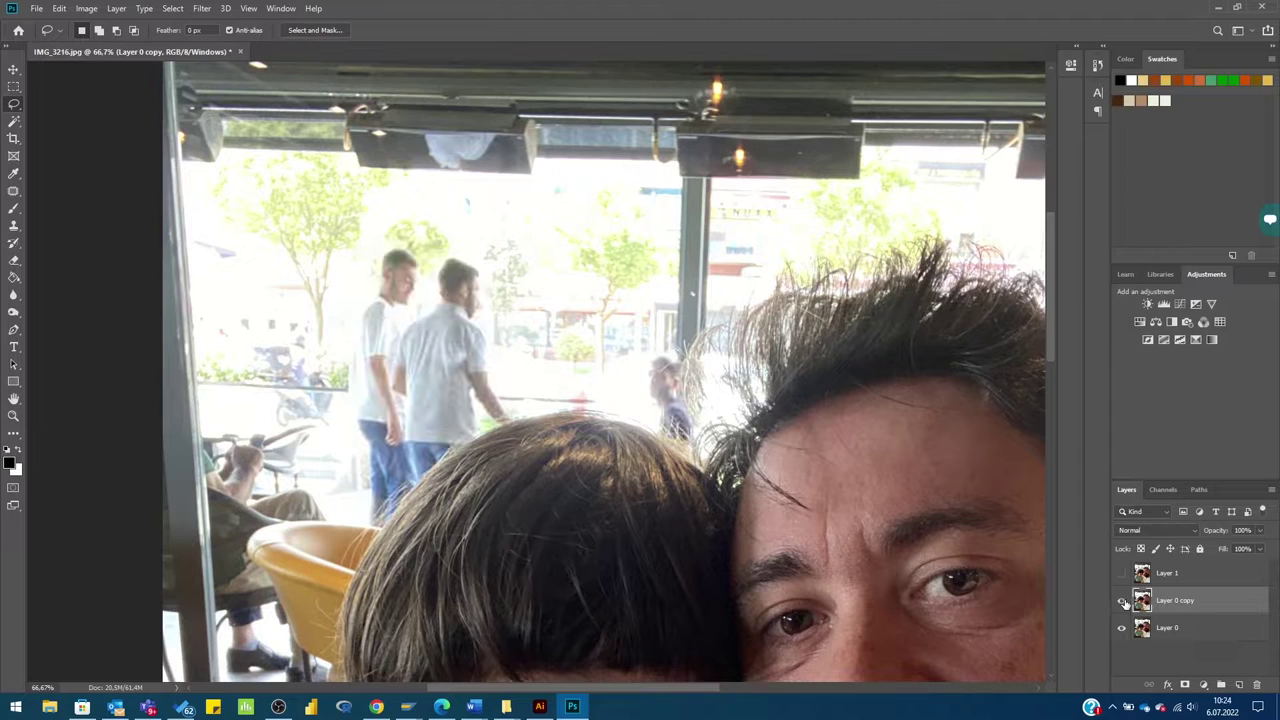
Show Layer 0 copy again and duplicate it as Layer 0 copy 2
key(z)
click(405, 492)
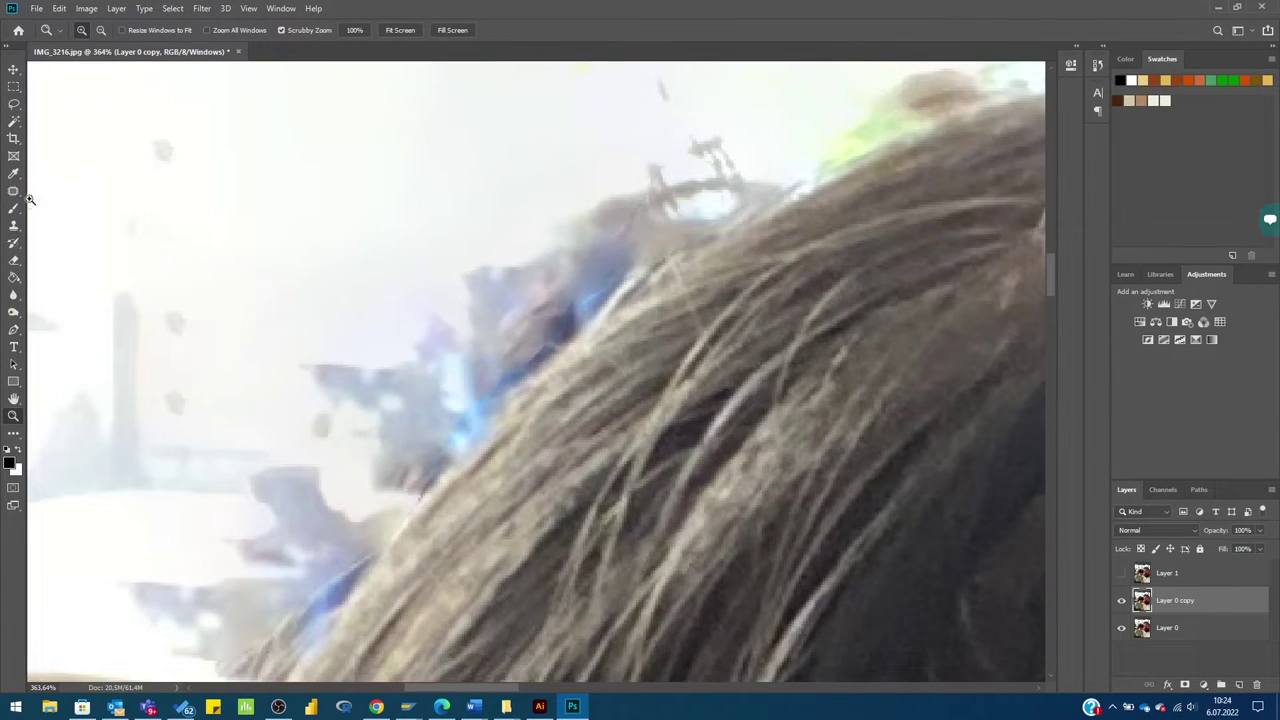
click(14, 225)
right_click(1178, 600)
click(1150, 106)
key(Return)
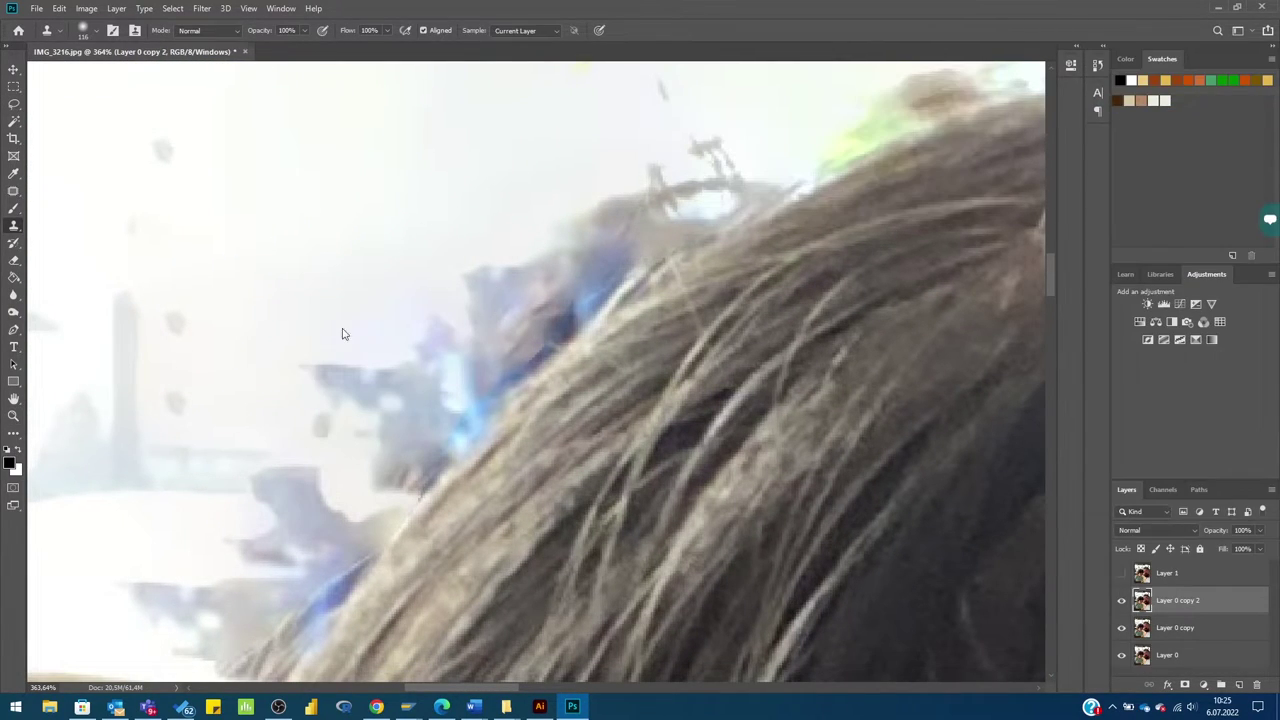
Clone Stamp clean background over the blue fringe along the boy's hair, then fit on screen
drag(391, 329, 357, 329)
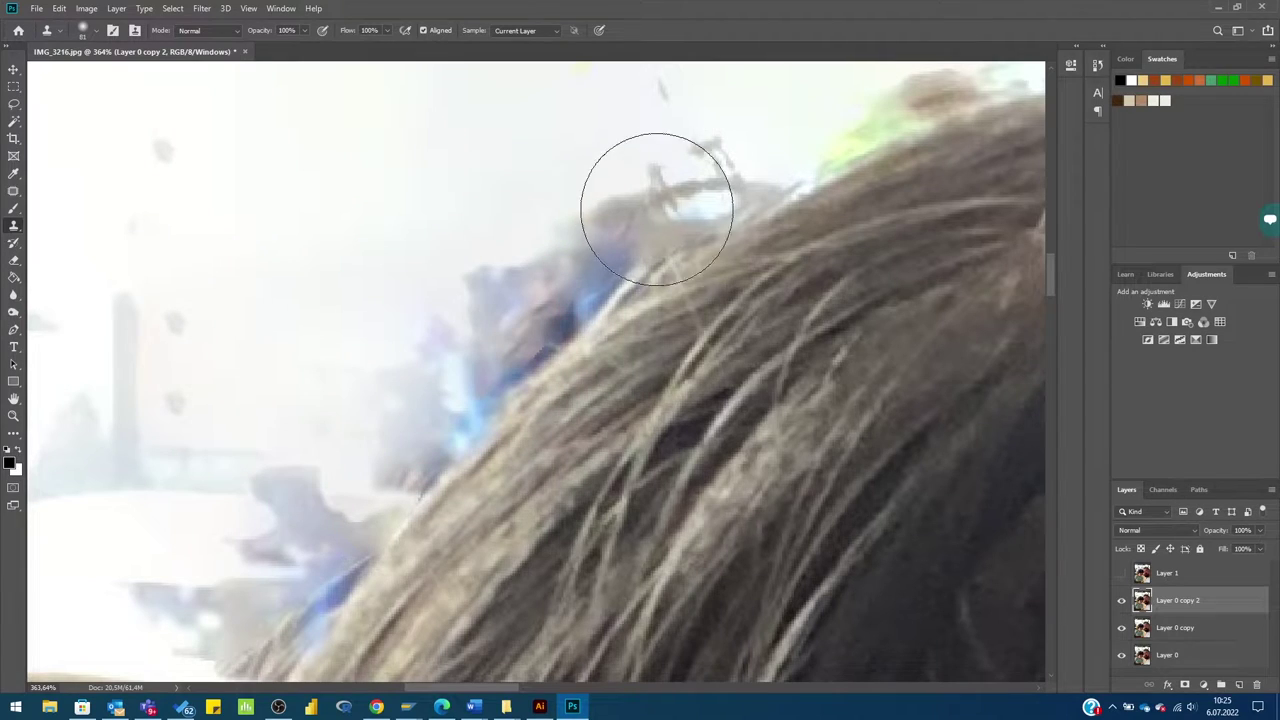
mouse_move(656, 209)
mouse_down()
mouse_move(586, 223)
mouse_move(446, 314)
mouse_move(194, 600)
mouse_move(391, 437)
mouse_move(453, 299)
mouse_move(429, 391)
mouse_up()
drag(470, 304, 439, 304)
mouse_move(529, 329)
mouse_down()
mouse_move(595, 259)
mouse_move(311, 571)
mouse_move(686, 149)
mouse_move(697, 163)
mouse_move(657, 180)
mouse_up()
scroll(658, 258, up, 3)
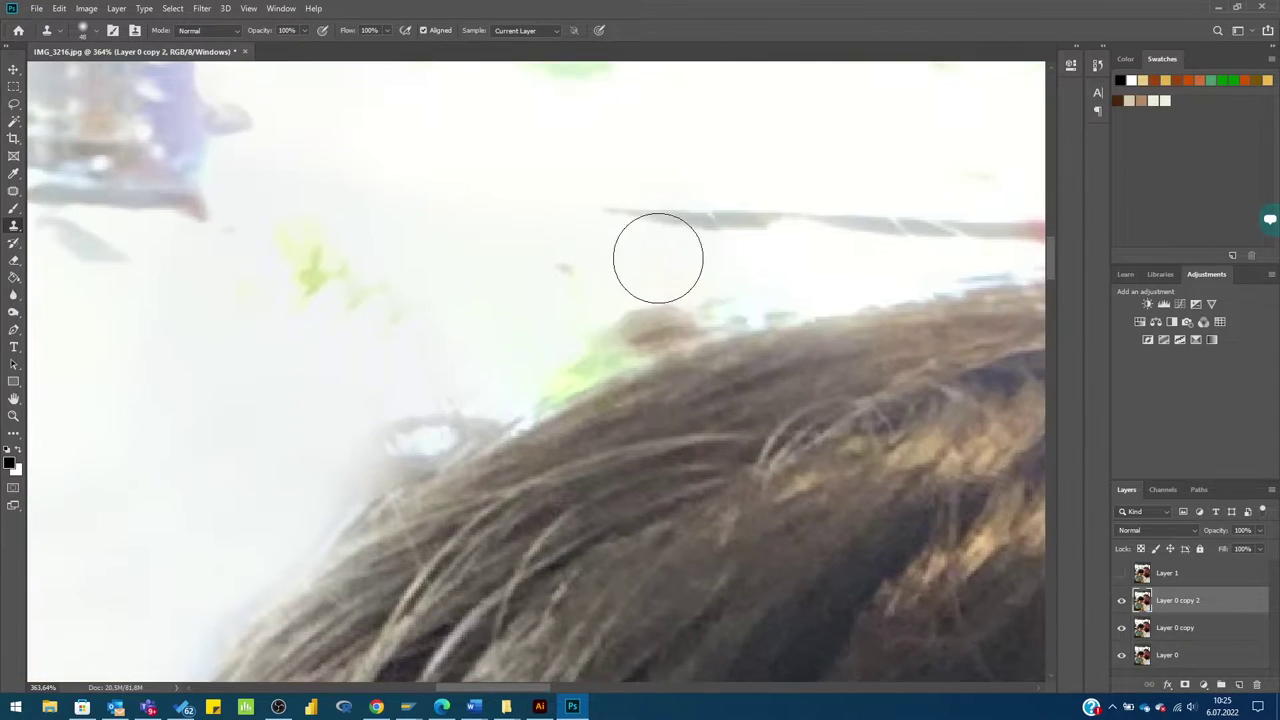
key(z)
key(ctrl+0)
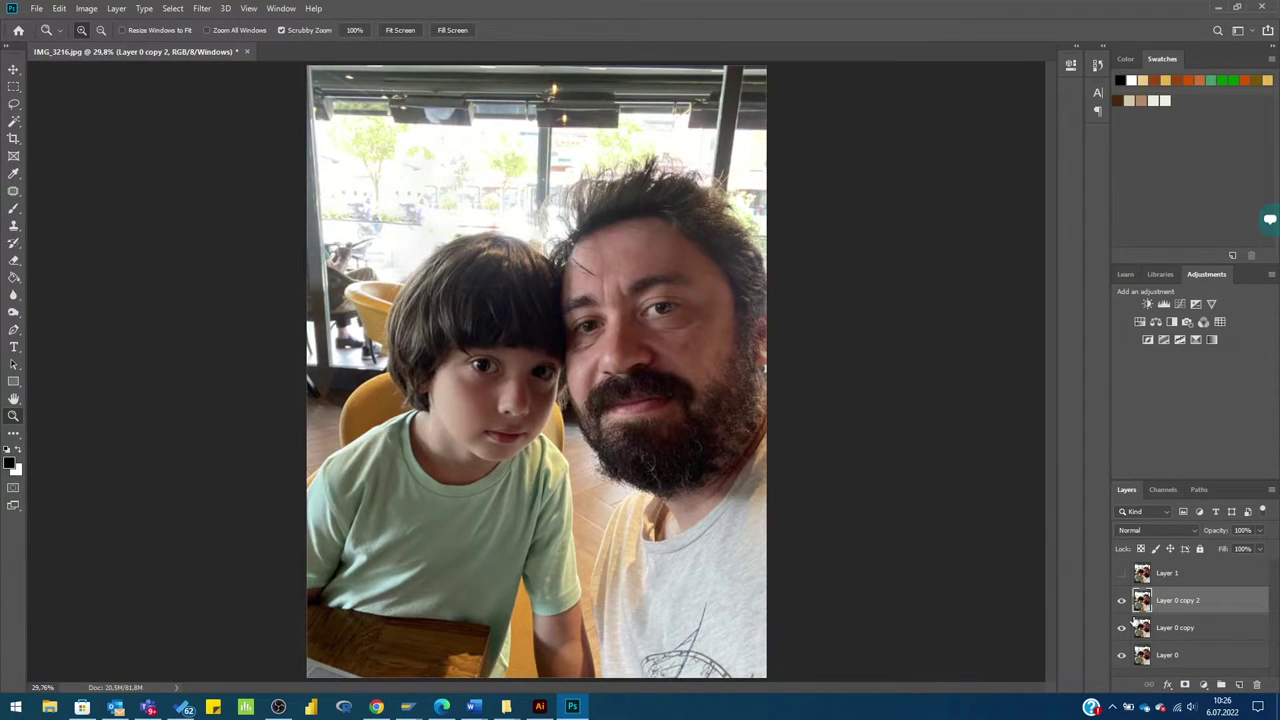
Zoom in near the boy's head and pick a smaller Clone Stamp brush tip
drag(385, 275, 562, 216)
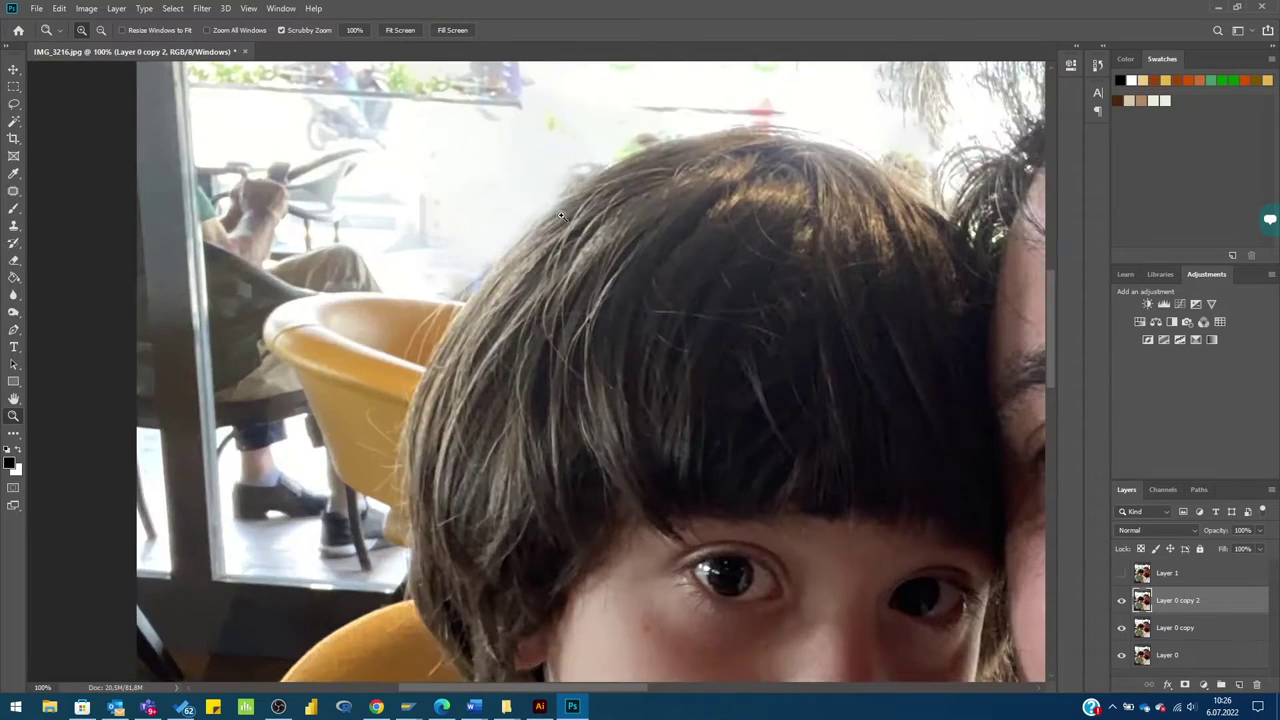
scroll(527, 282, up, 2)
click(14, 225)
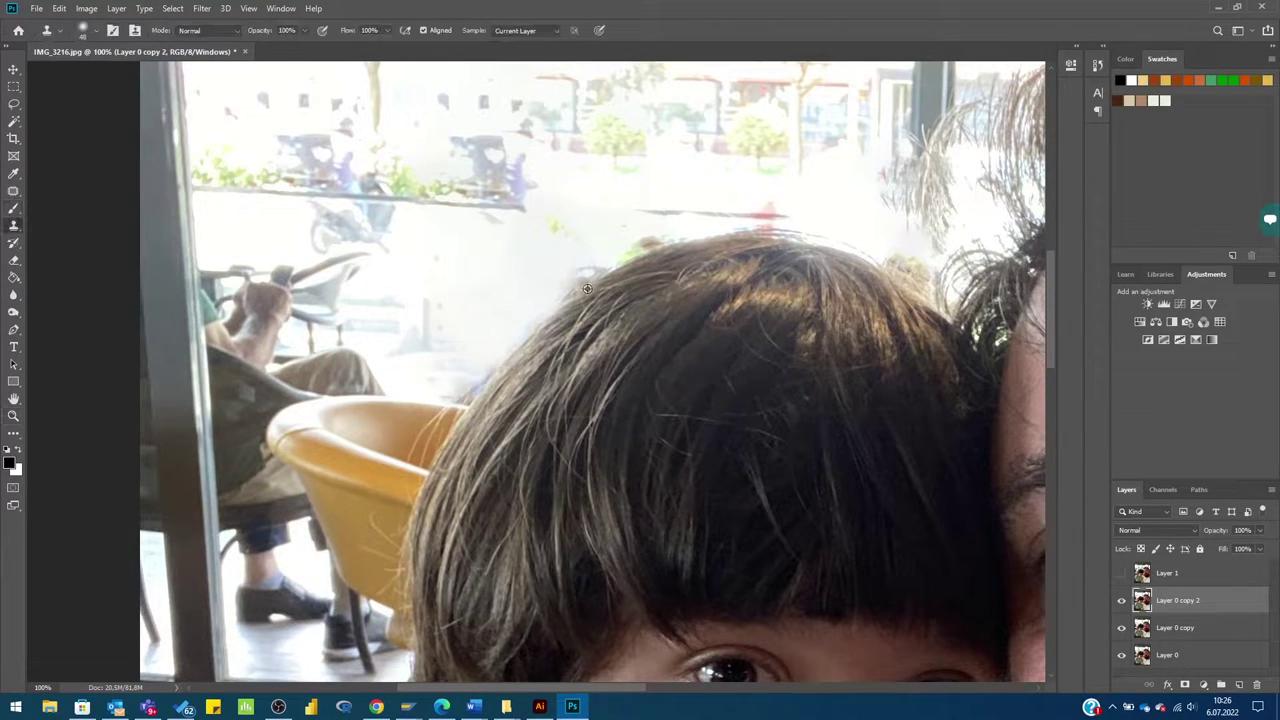
right_click(580, 288)
key(Escape)
right_click(519, 328)
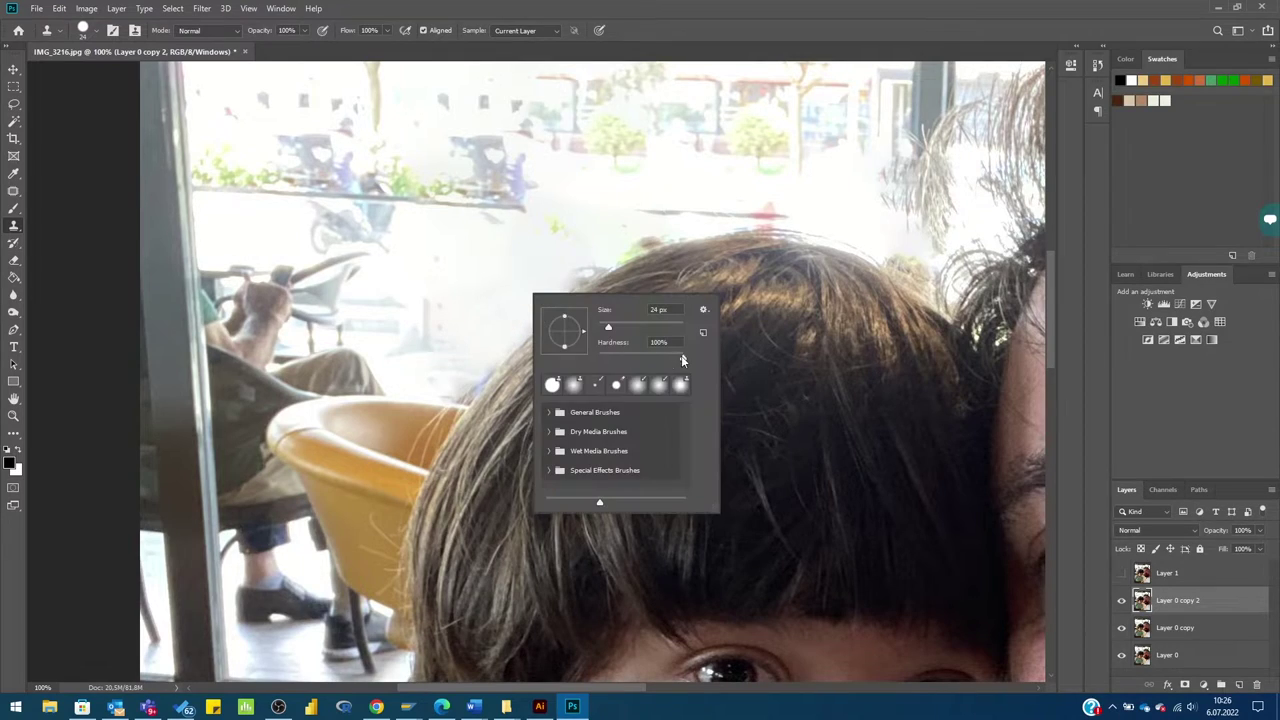
double_click(681, 355)
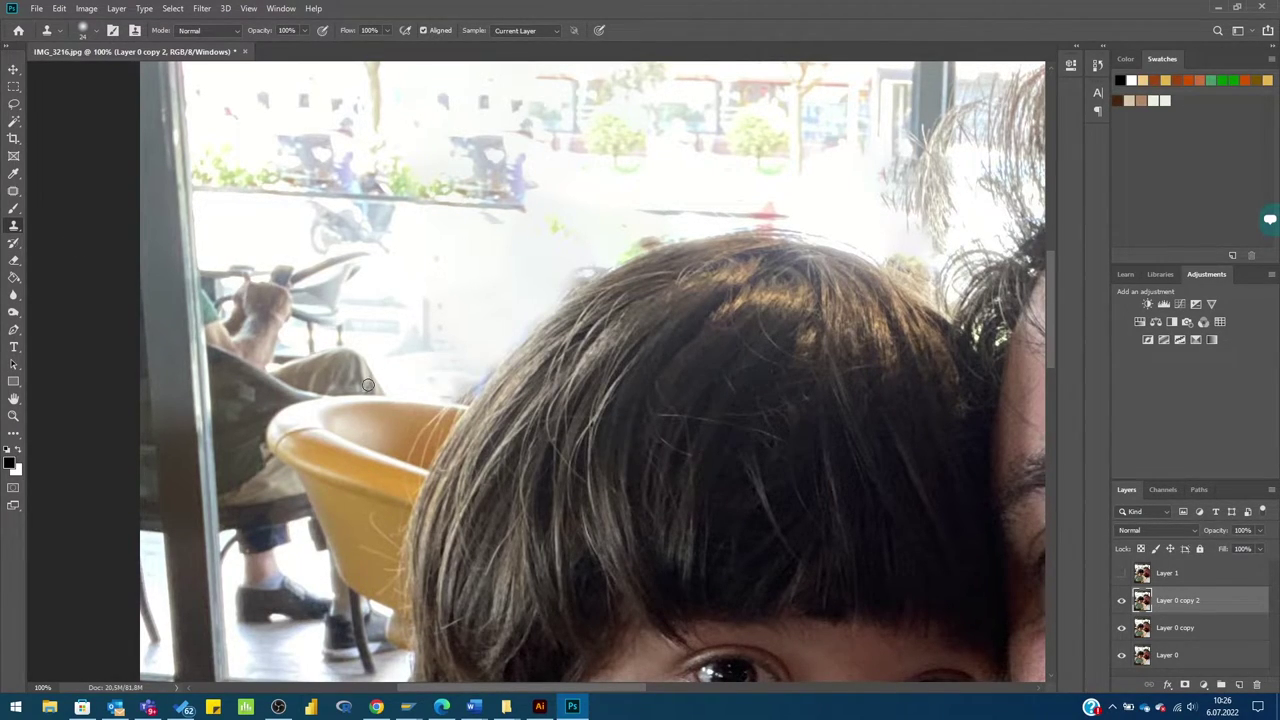
Lasso the seated person's legs and shoes and Content-Aware Fill them into floor
click(15, 104)
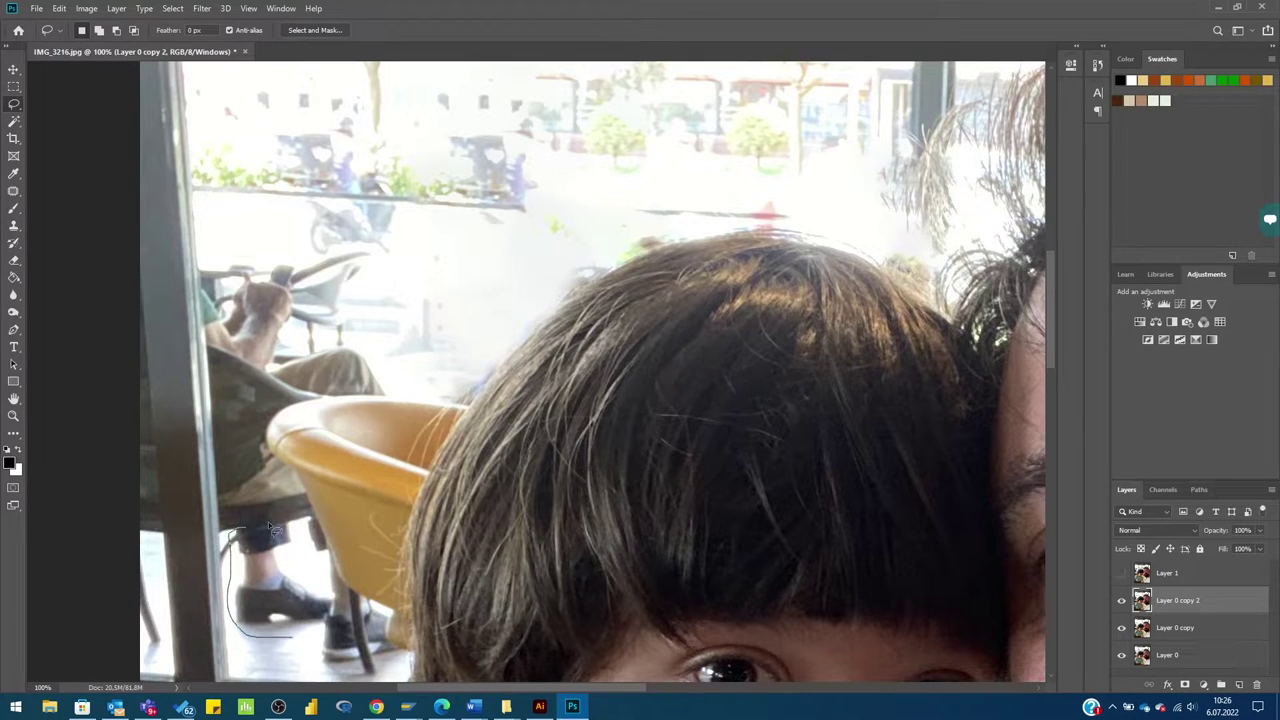
drag(333, 607, 295, 634)
right_click(290, 612)
click(371, 523)
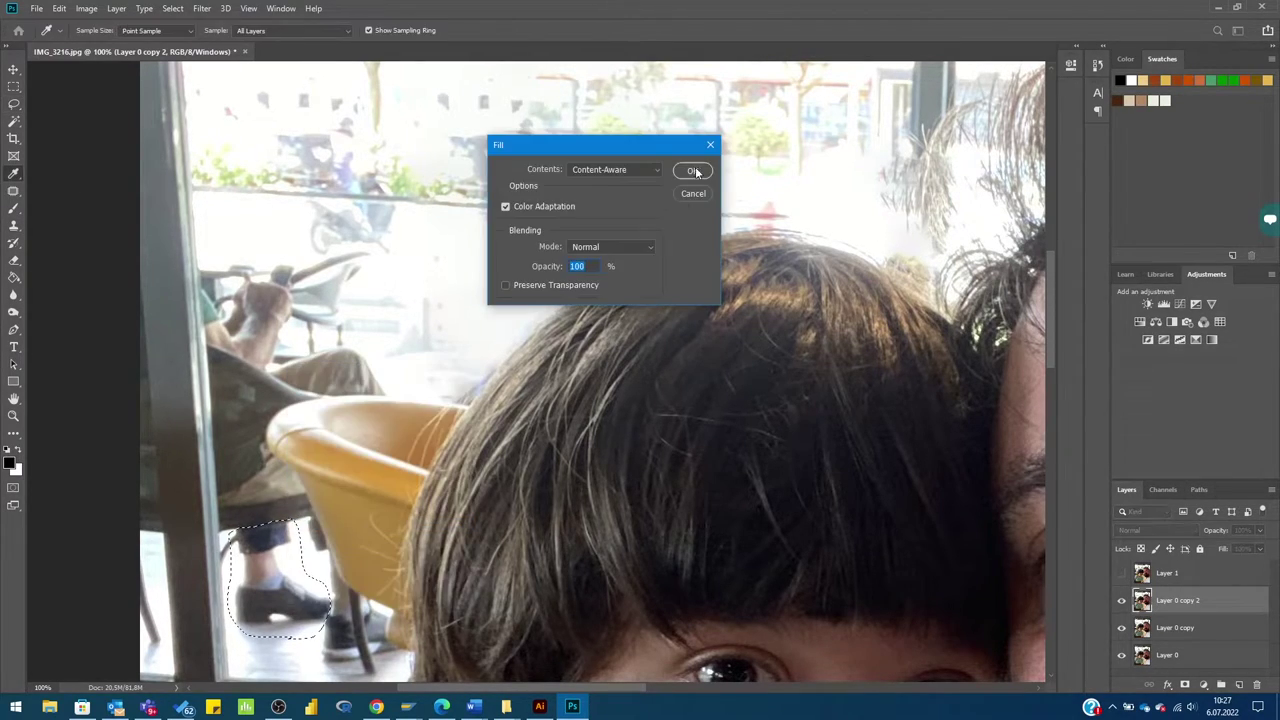
key(Return)
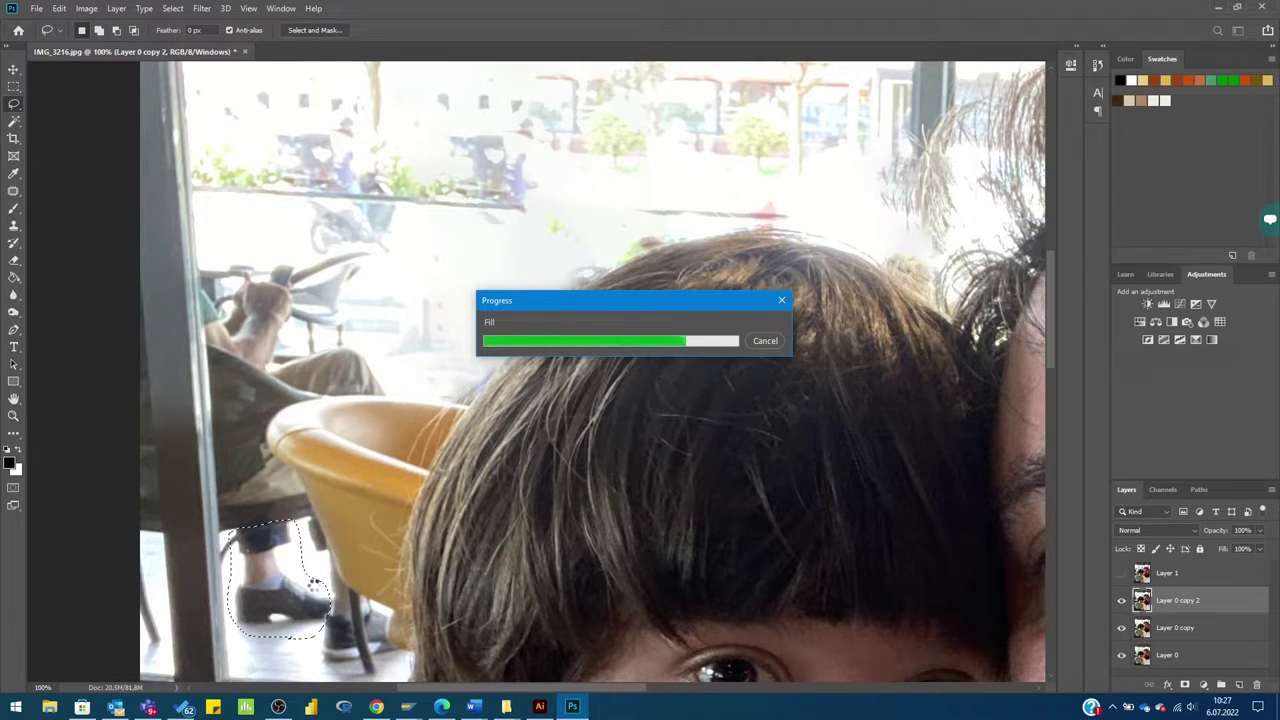
key(ctrl+d)
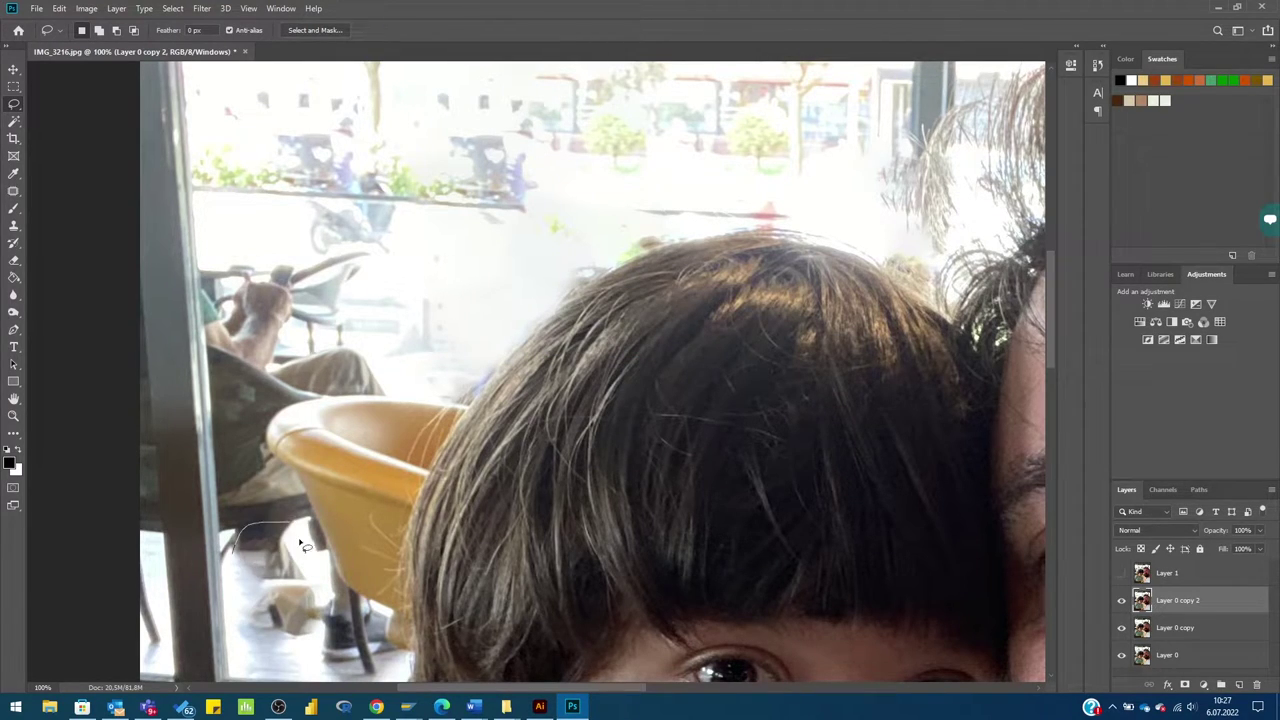
Content-Aware Fill away the dark floor object near the yellow chair leg
drag(237, 566, 237, 558)
right_click(306, 572)
click(340, 500)
key(Return)
right_click(295, 622)
click(390, 537)
key(Return)
key(ctrl+d)
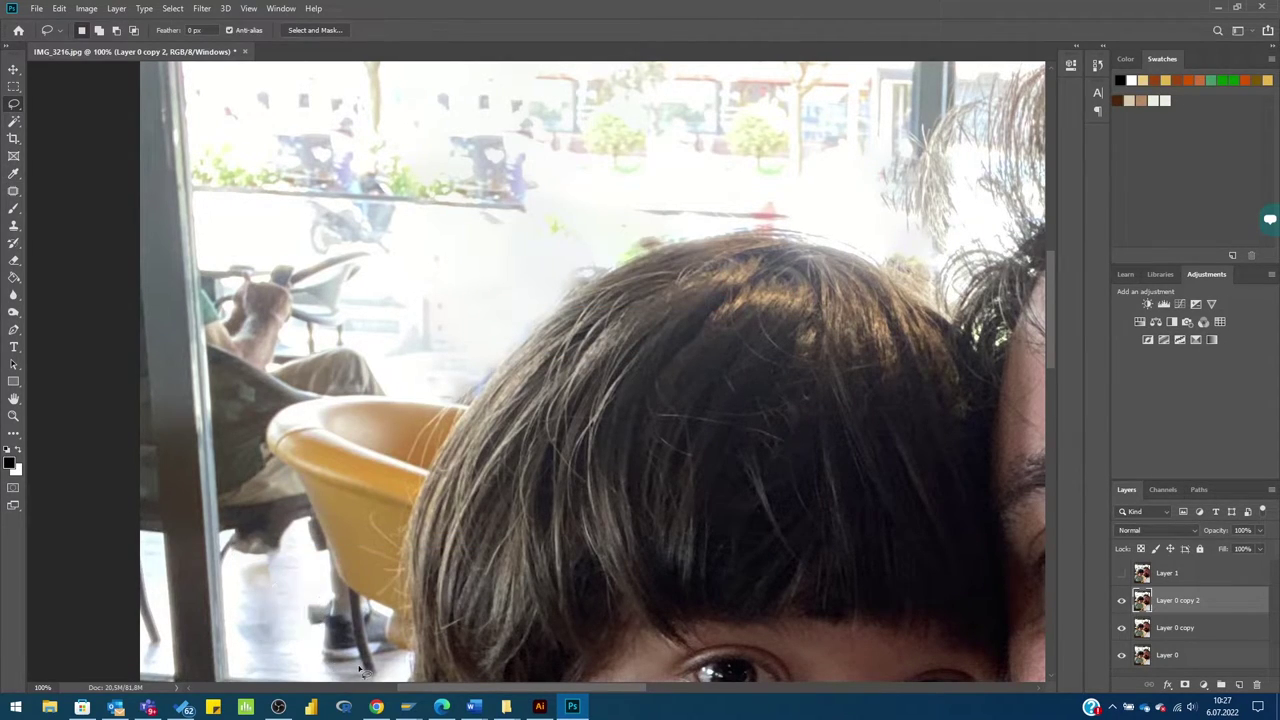
Content-Aware Fill the stray foot beside the chair leg
right_click(336, 660)
click(345, 577)
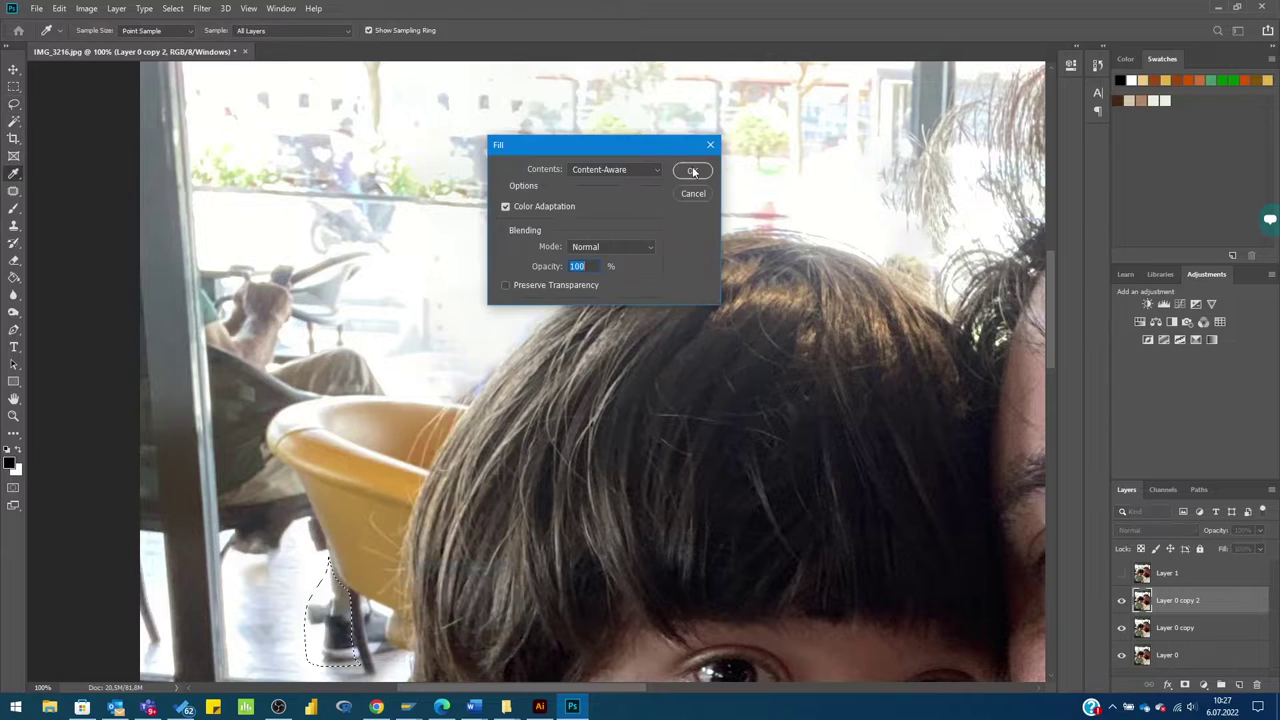
key(Return)
Zoom onto the chair leg and clone-stamp over its dark edges and adjacent band
key(z)
click(370, 622)
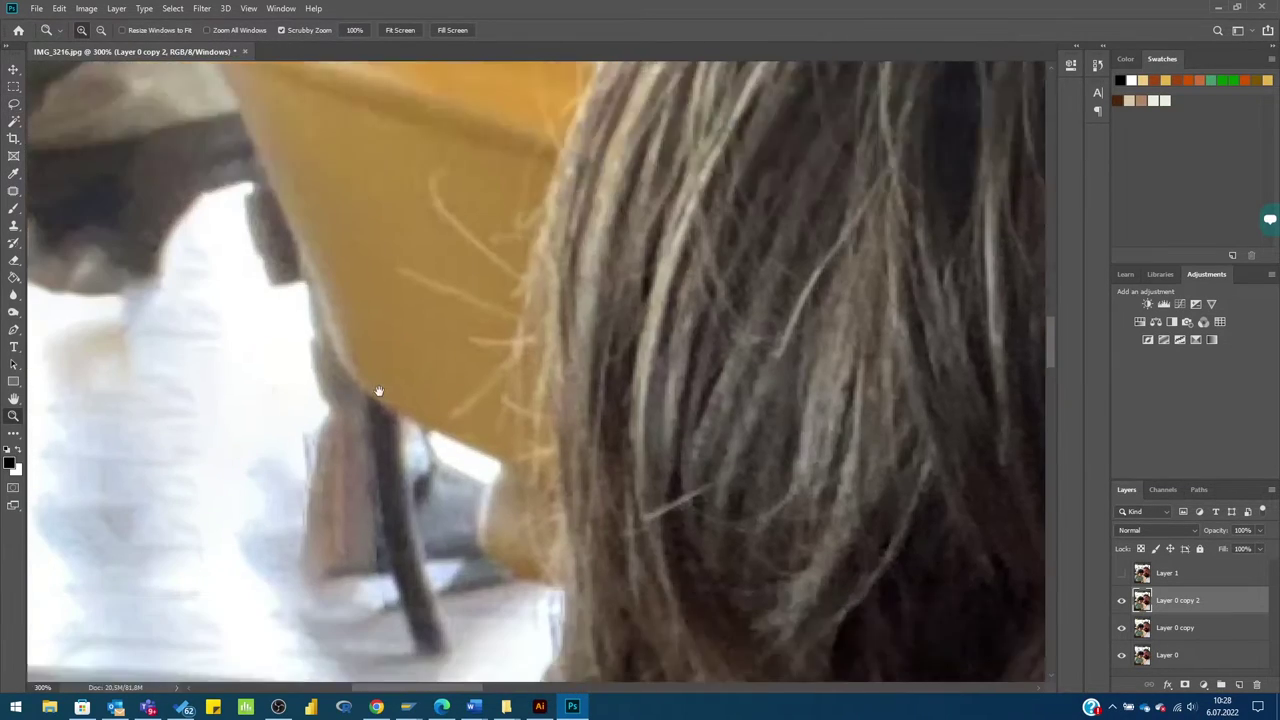
click(377, 386)
click(13, 225)
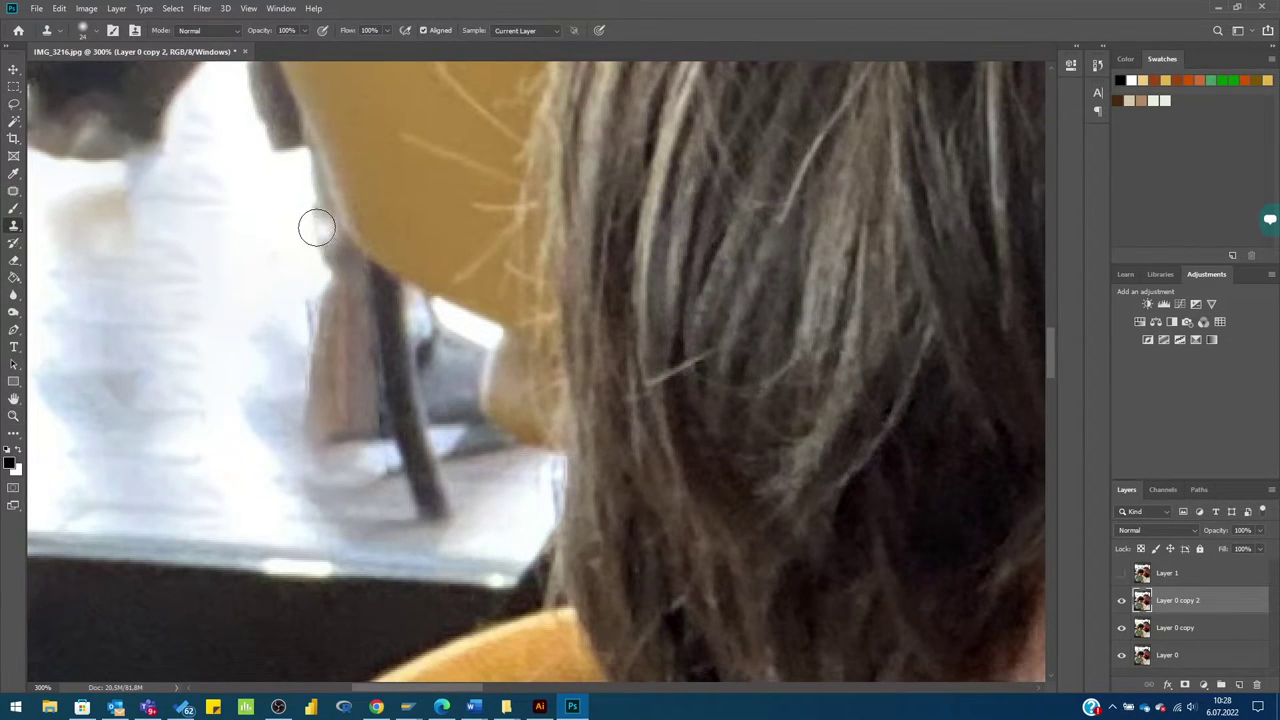
mouse_move(314, 223)
mouse_down()
mouse_move(343, 432)
mouse_move(354, 360)
mouse_move(393, 510)
mouse_up()
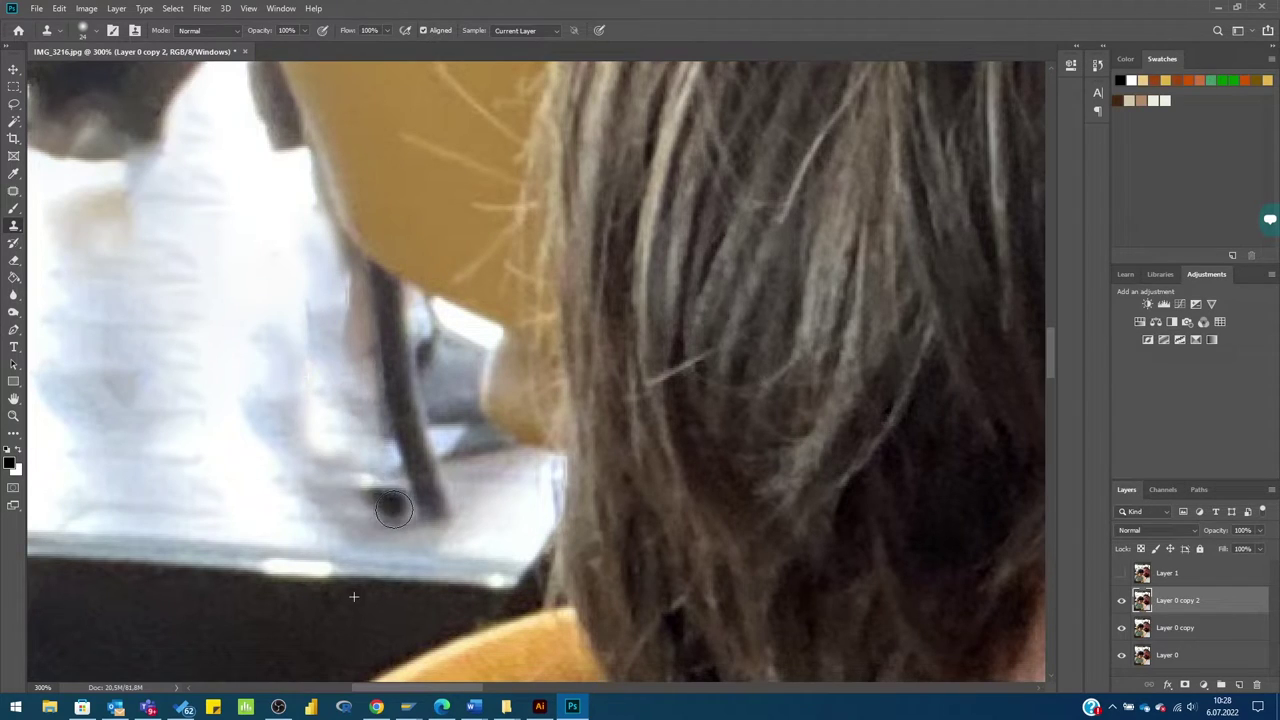
mouse_move(345, 265)
mouse_down()
mouse_move(329, 329)
mouse_move(284, 264)
mouse_up()
mouse_move(457, 334)
mouse_down()
mouse_move(488, 488)
mouse_move(457, 443)
mouse_up()
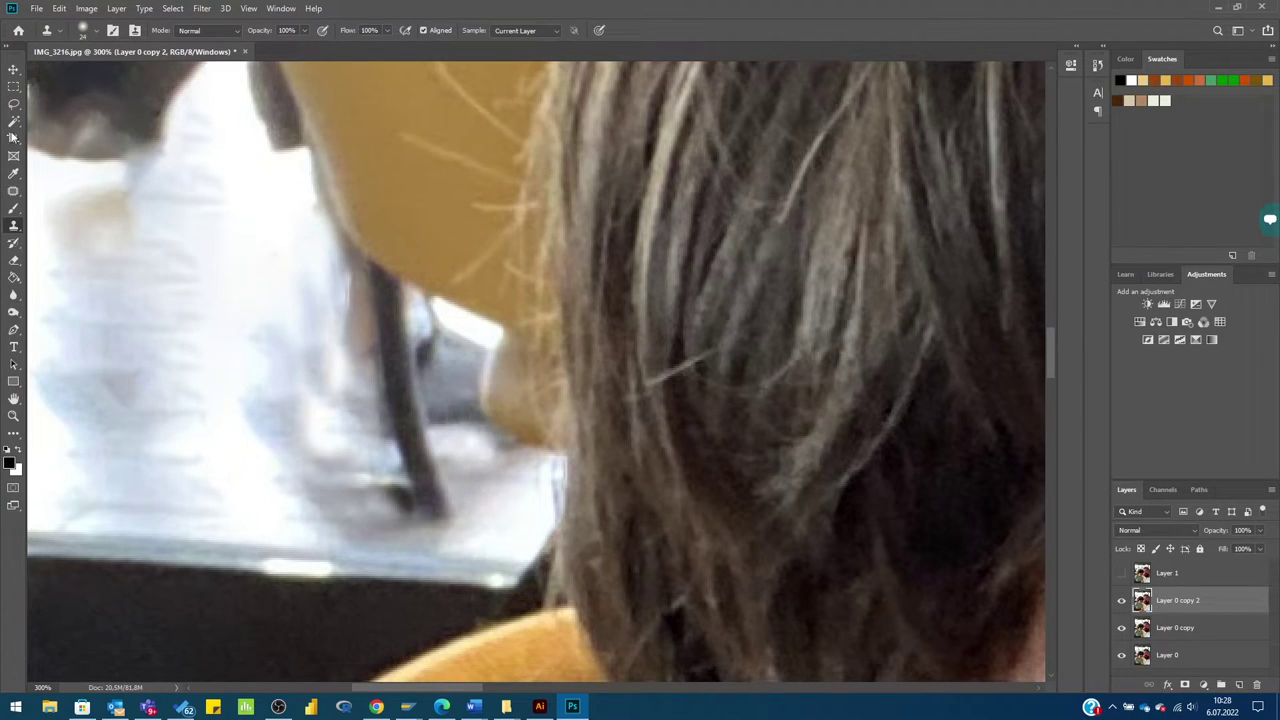
Lasso the remaining dark patch beside the chair and Content-Aware Fill it
key(l)
drag(440, 438, 438, 412)
right_click(438, 412)
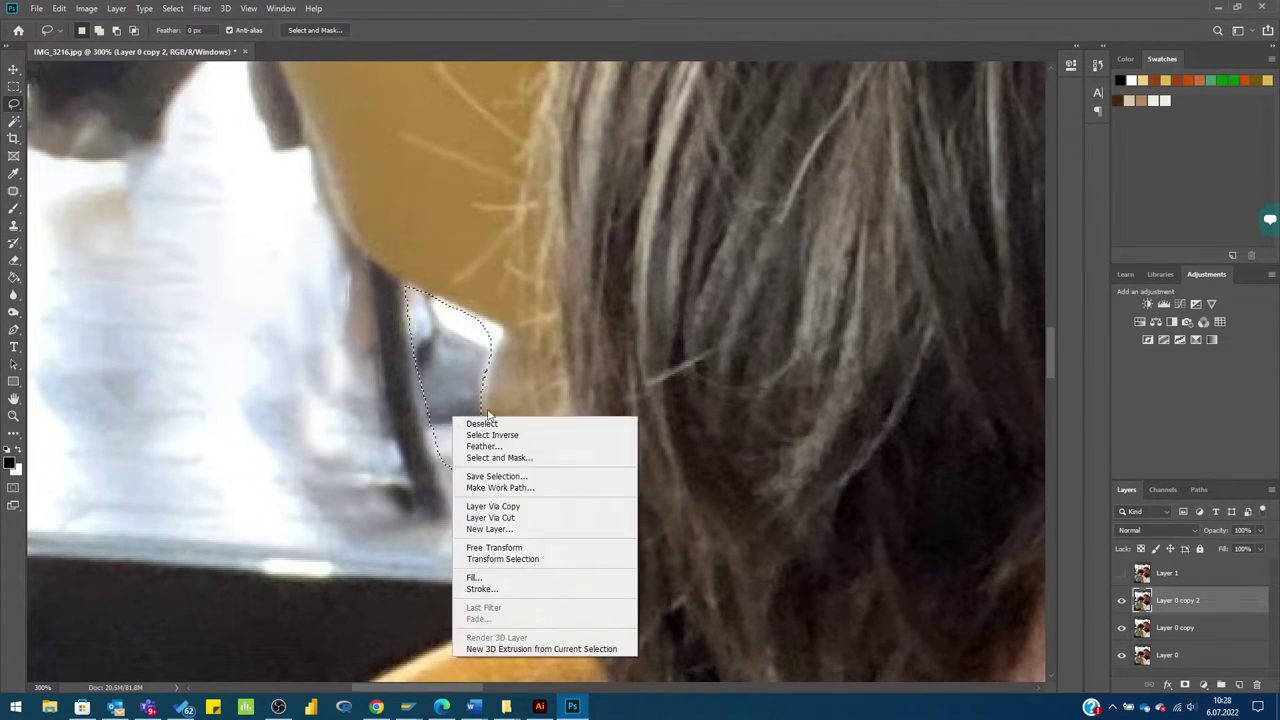
click(557, 574)
click(689, 171)
key(ctrl+d)
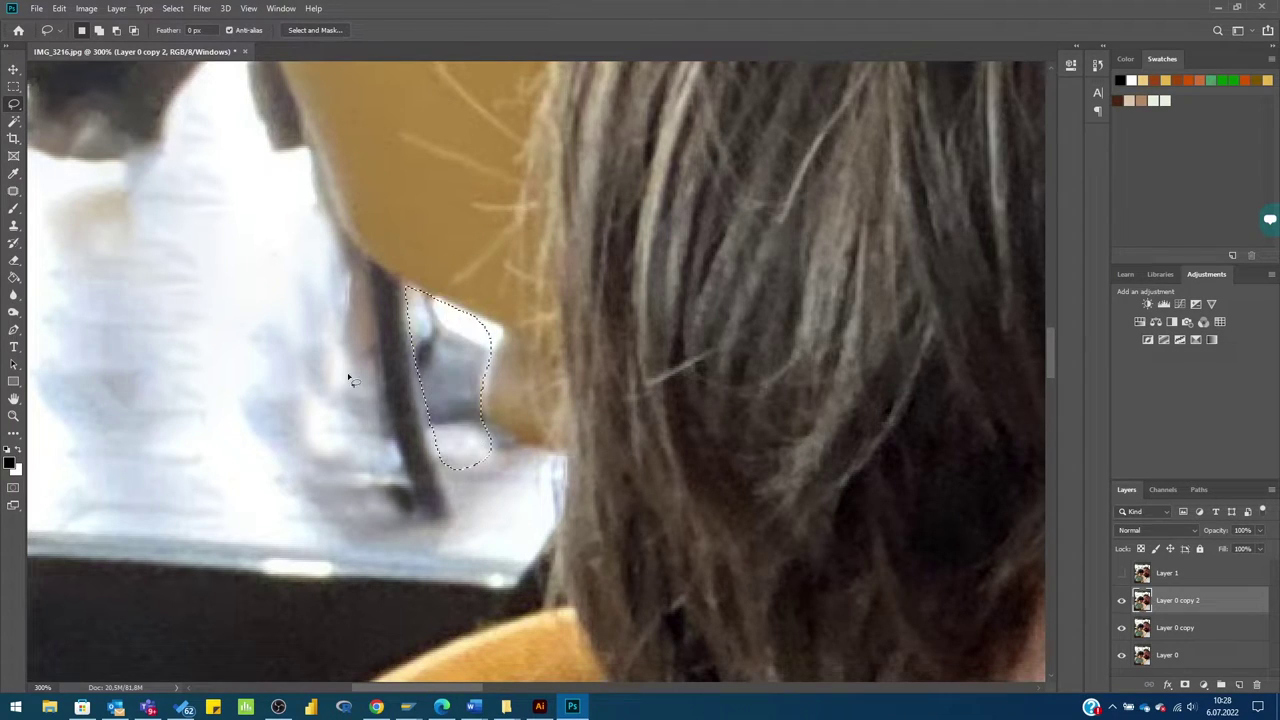
key(z)
key(ctrl+0)
drag(357, 290, 390, 480)
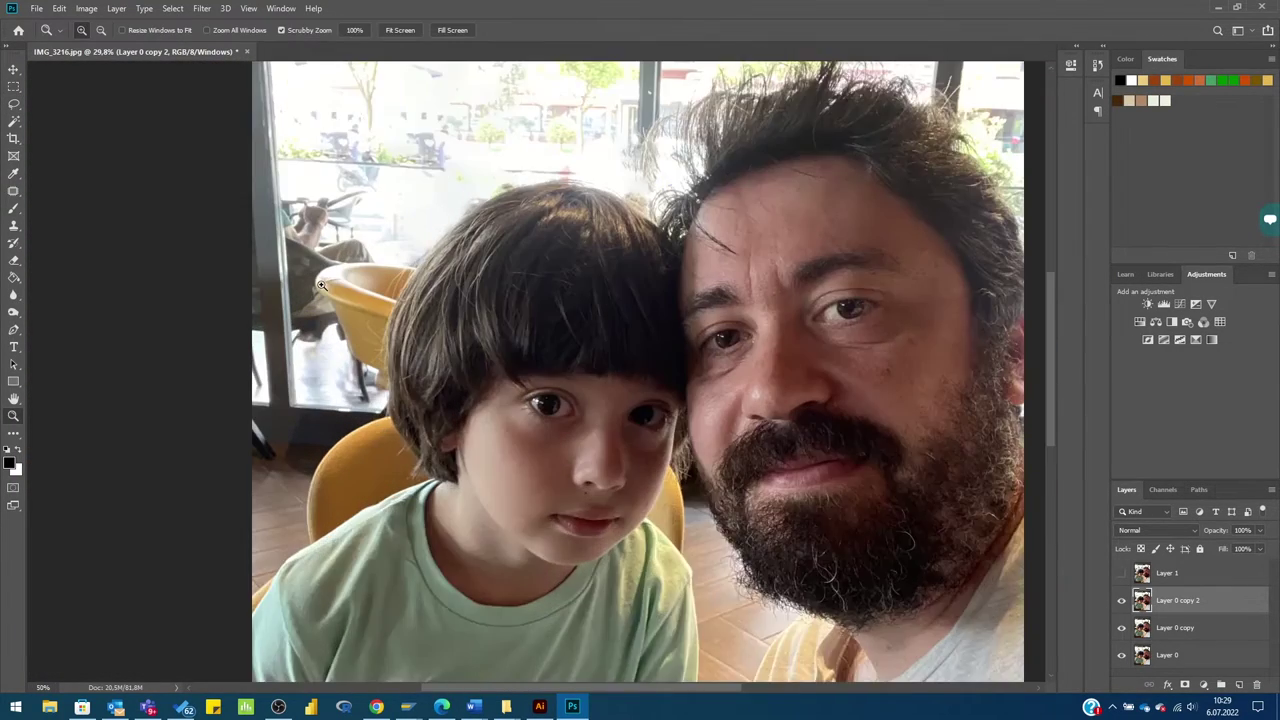
Lasso the background person's hand and leg behind the yellow chair and Content-Aware Fill them
scroll(390, 480, up, 3)
key(l)
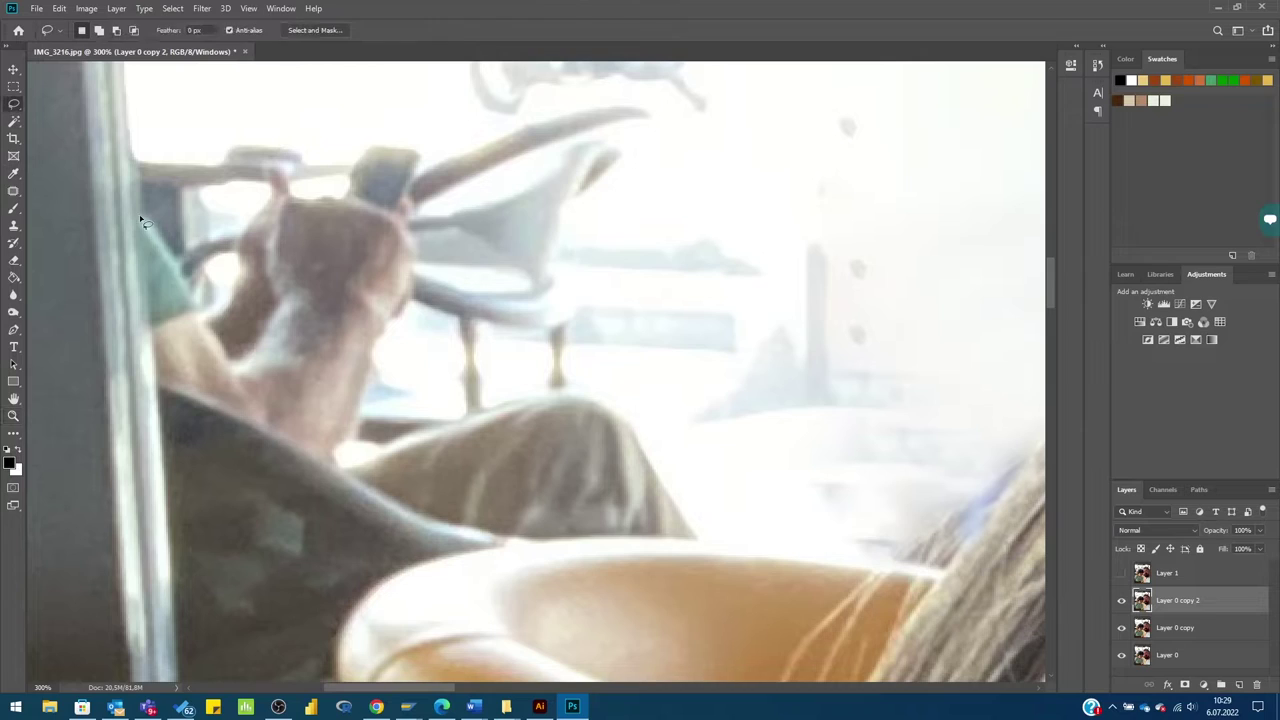
mouse_move(340, 467)
mouse_down()
mouse_move(520, 534)
mouse_move(200, 398)
mouse_up()
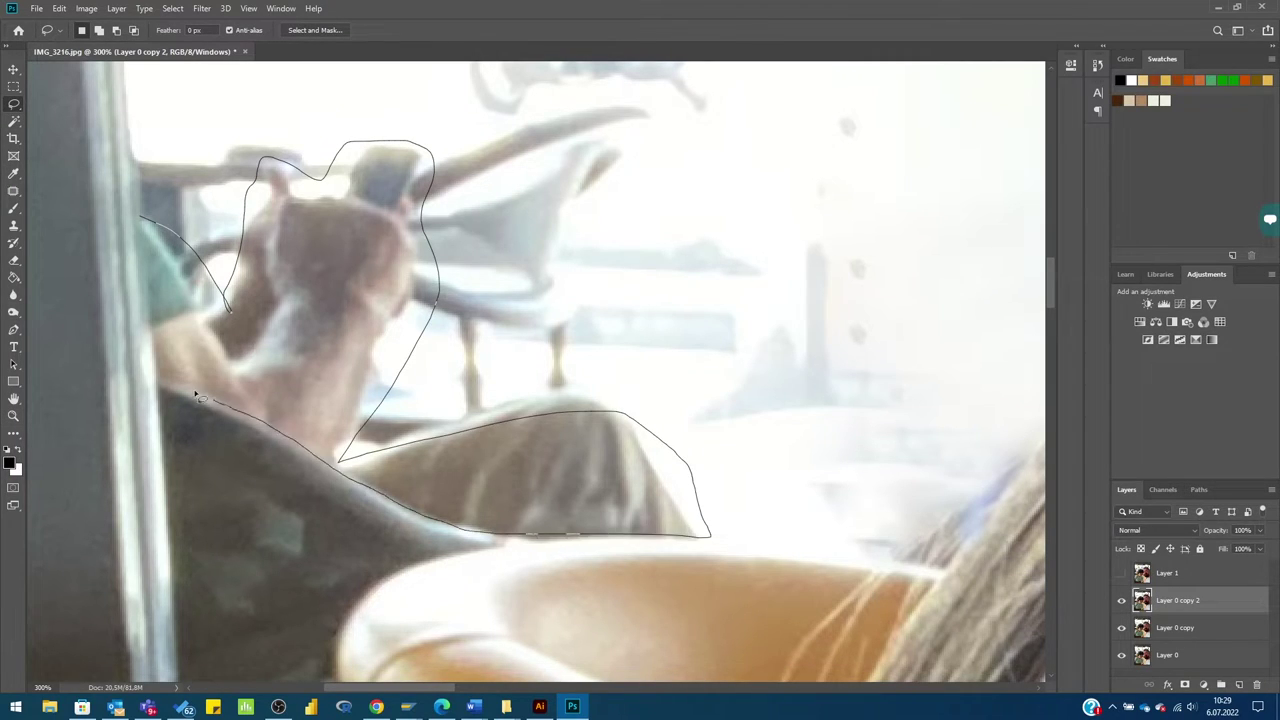
right_click(328, 323)
click(360, 455)
click(692, 170)
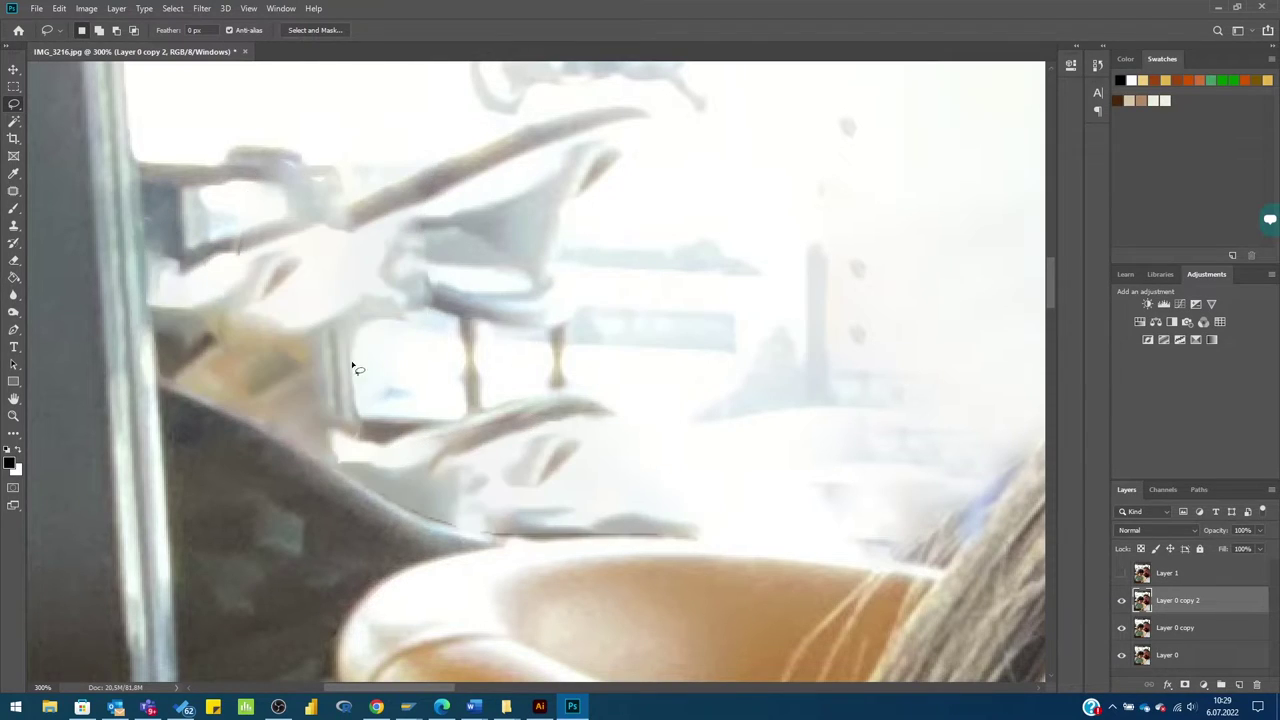
Content-Aware Fill the leftover traces and chair-edge smudge, then add an empty Layer 2
drag(407, 432, 410, 455)
right_click(560, 428)
click(590, 589)
click(574, 269)
drag(575, 437, 480, 534)
right_click(518, 252)
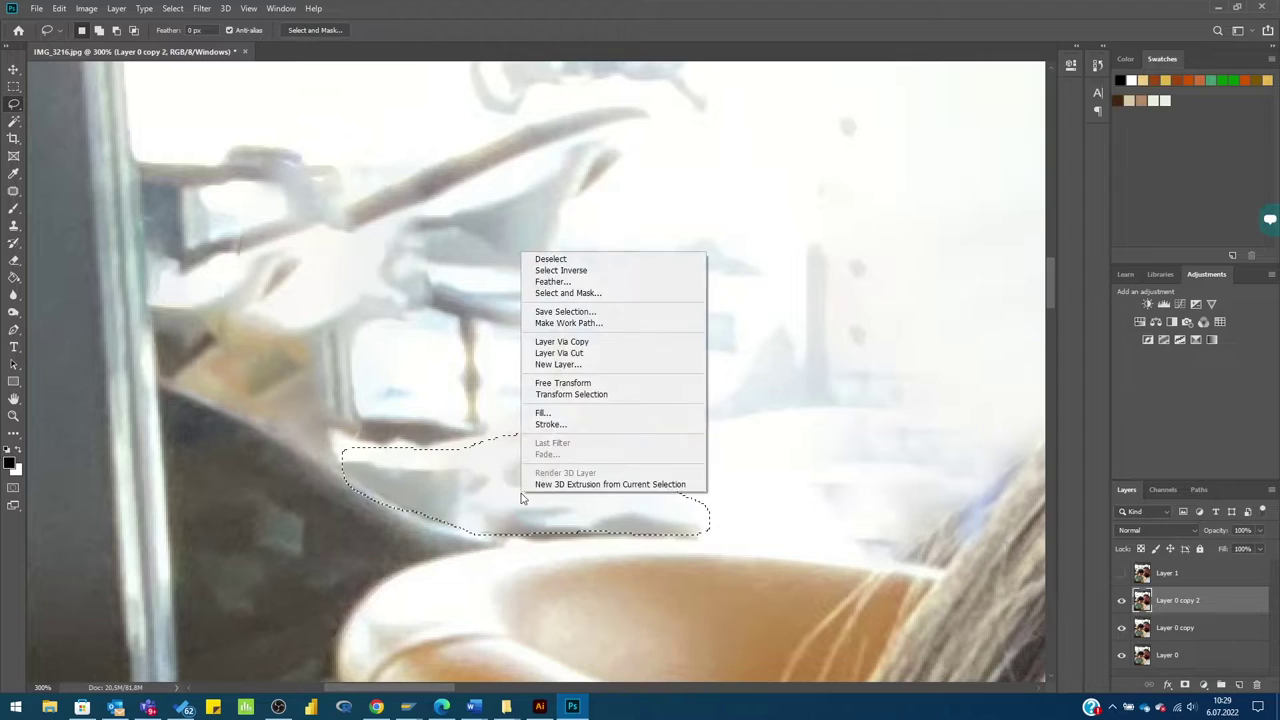
click(550, 411)
click(689, 169)
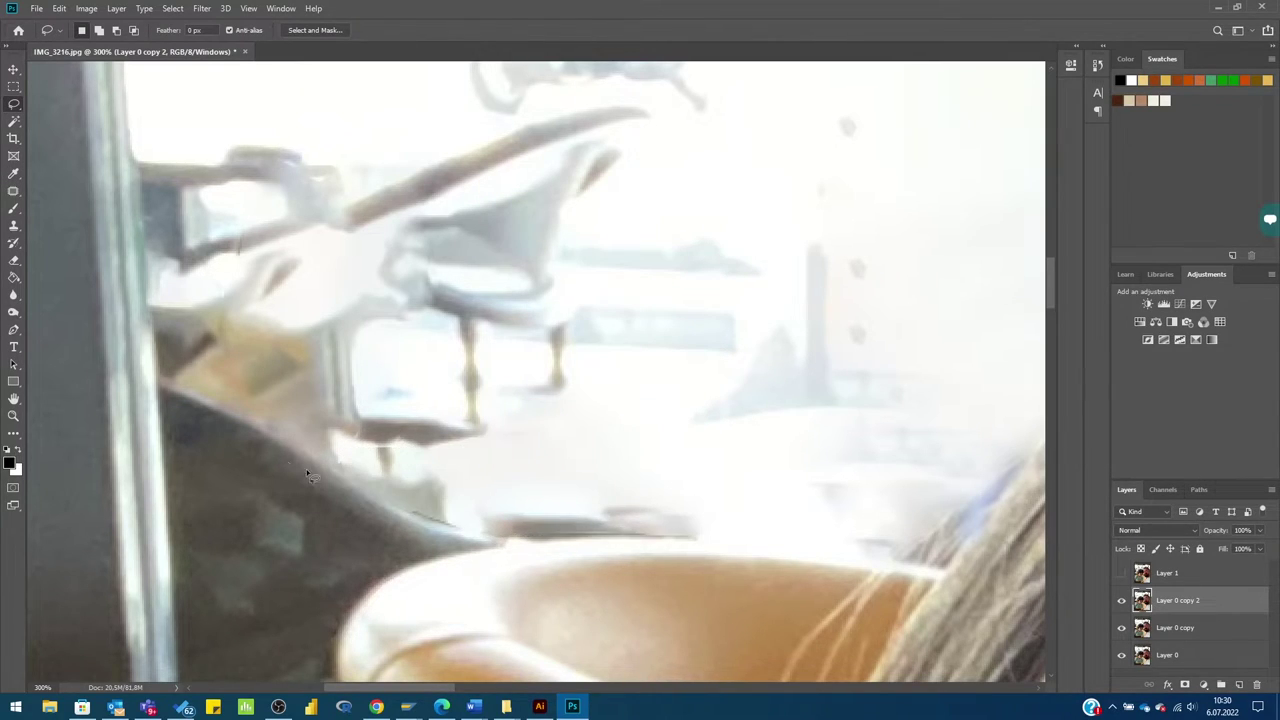
click(13, 208)
key(ctrl+shift+alt+n)
On Layer 2, darken the grey patch beside the chair rim with an 11% opacity brush
key(x)
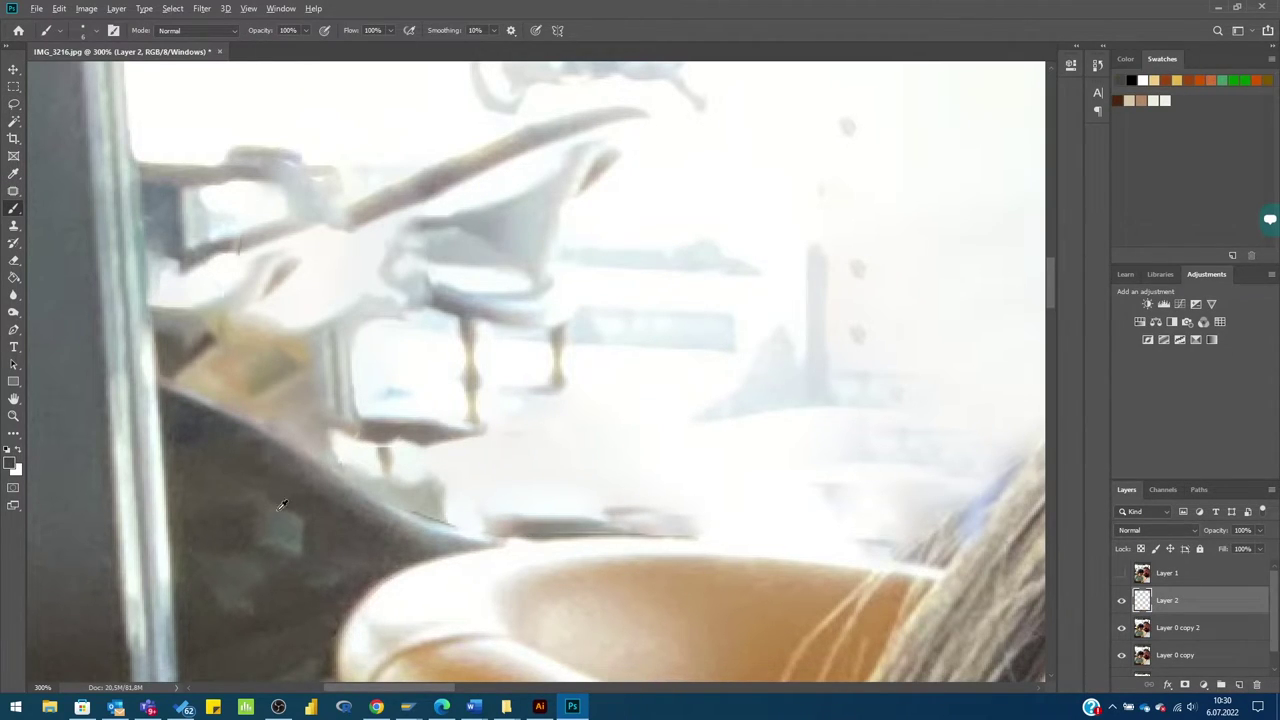
right_click(430, 425)
drag(310, 34, 250, 48)
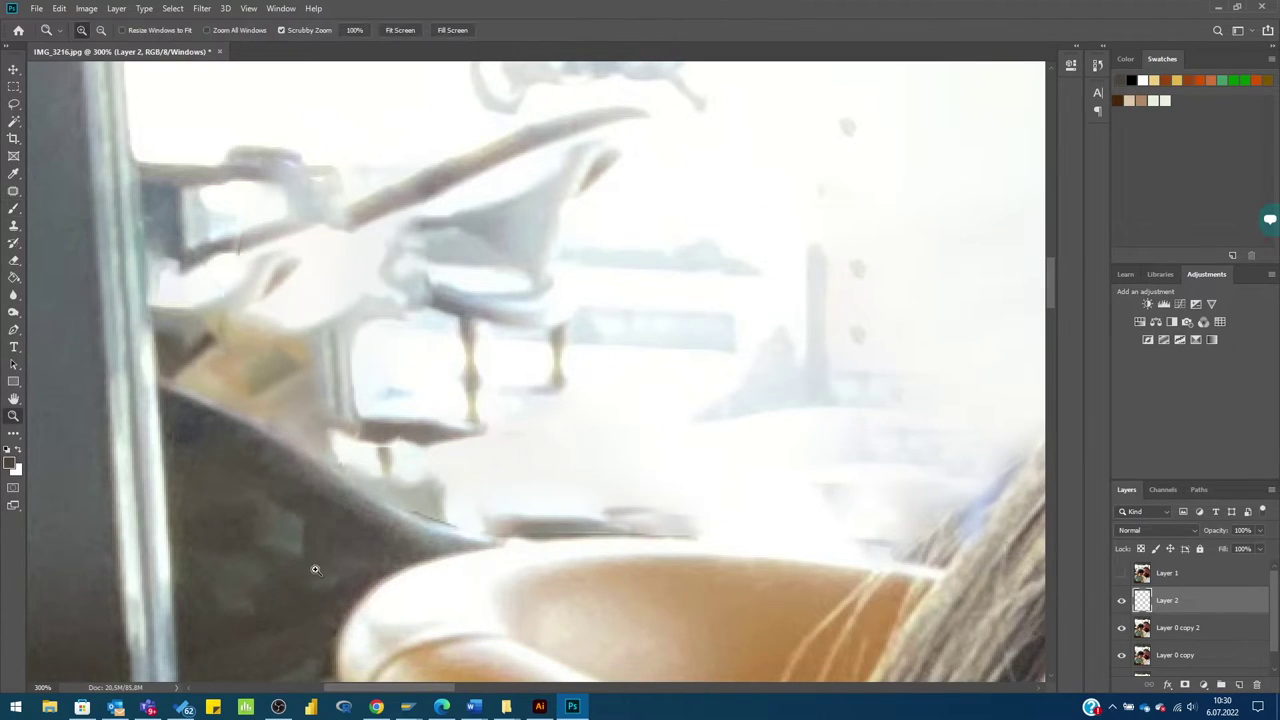
key(ctrl+0)
scroll(311, 295, up, 3)
scroll(311, 295, up, 2)
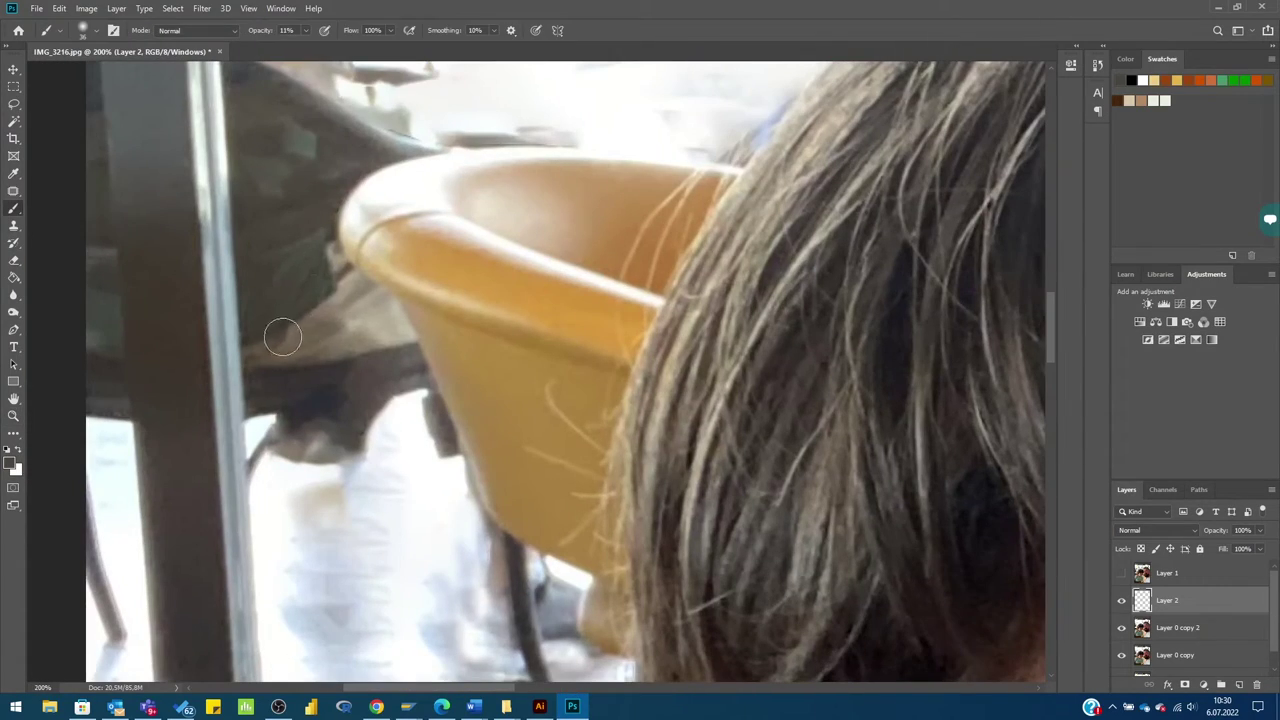
drag(282, 337, 337, 275)
drag(254, 346, 322, 255)
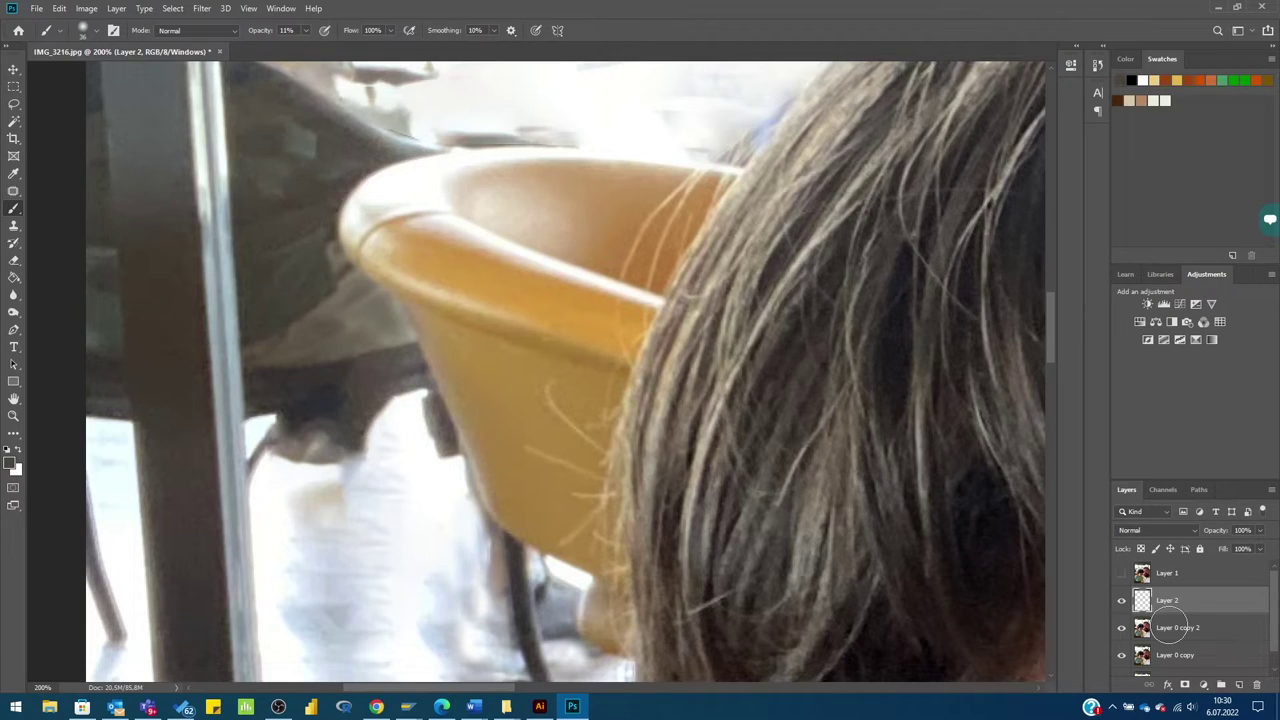
On Layer 0 copy 2, clone-stamp over the grey area by the chair rim
click(1174, 627)
key(s)
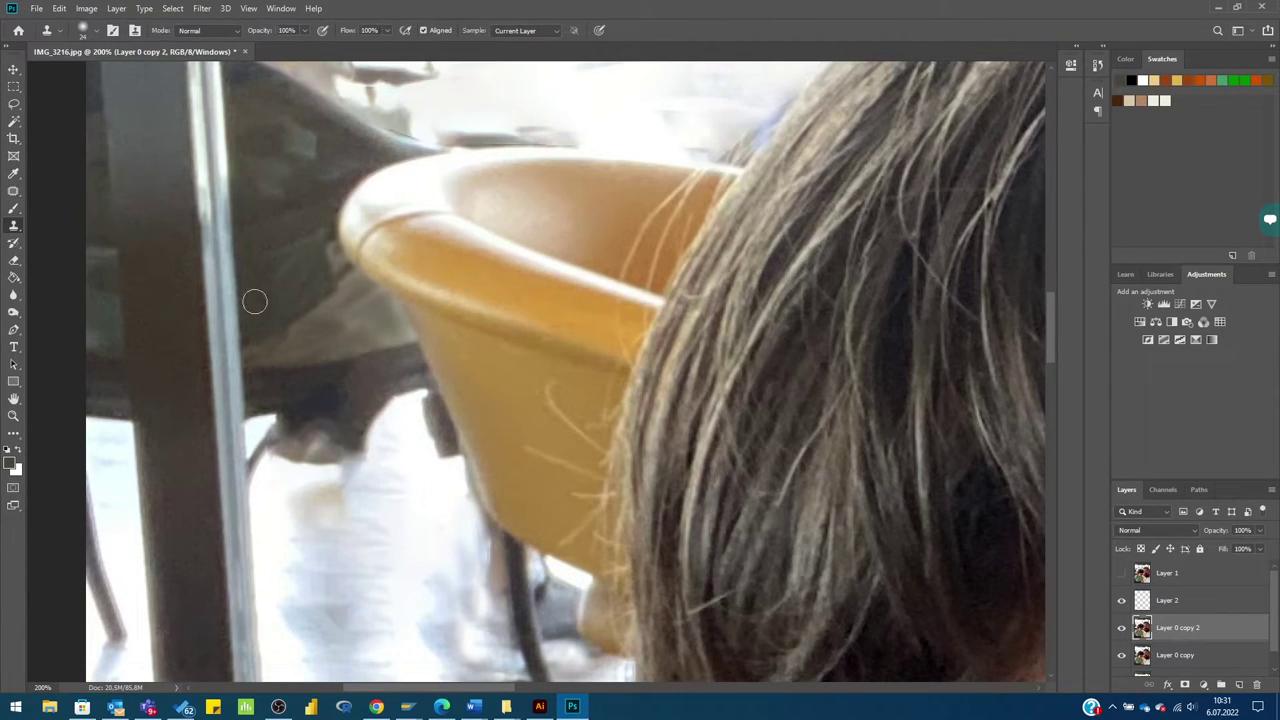
drag(291, 335, 329, 345)
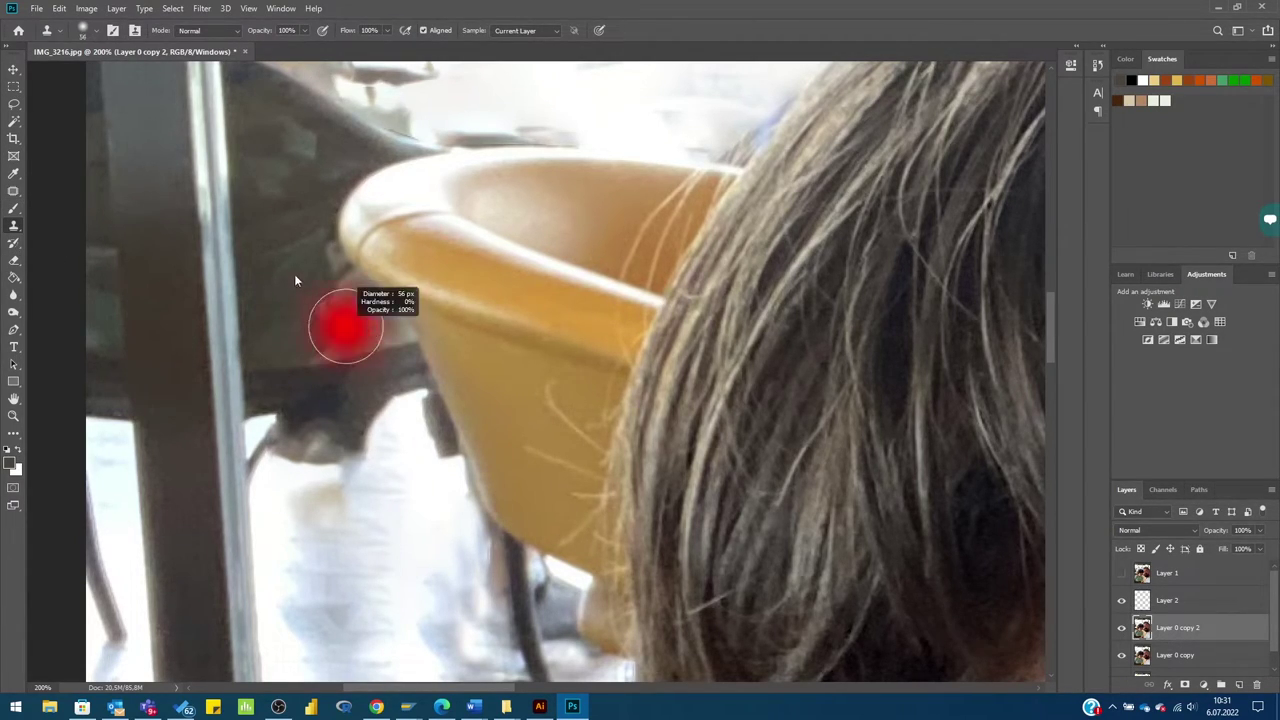
mouse_move(345, 325)
mouse_down()
mouse_move(385, 328)
mouse_move(375, 297)
mouse_up()
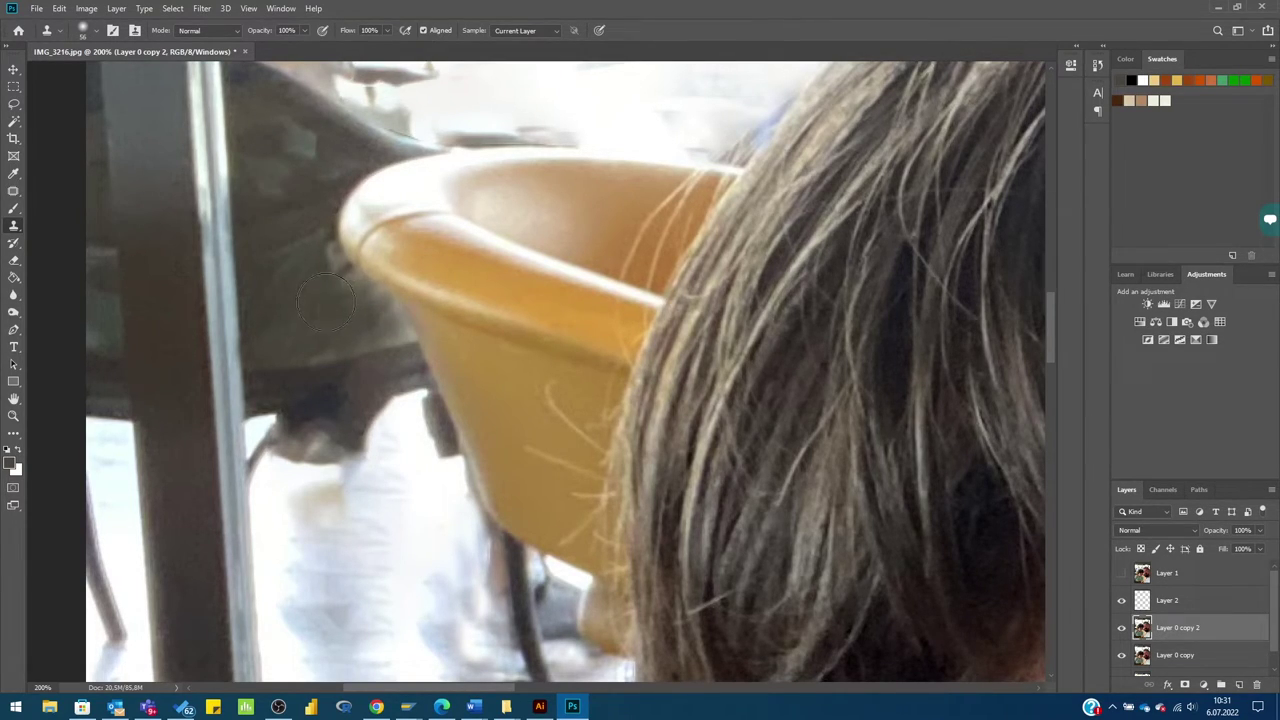
mouse_move(340, 300)
mouse_down()
mouse_move(337, 266)
mouse_move(344, 338)
mouse_up()
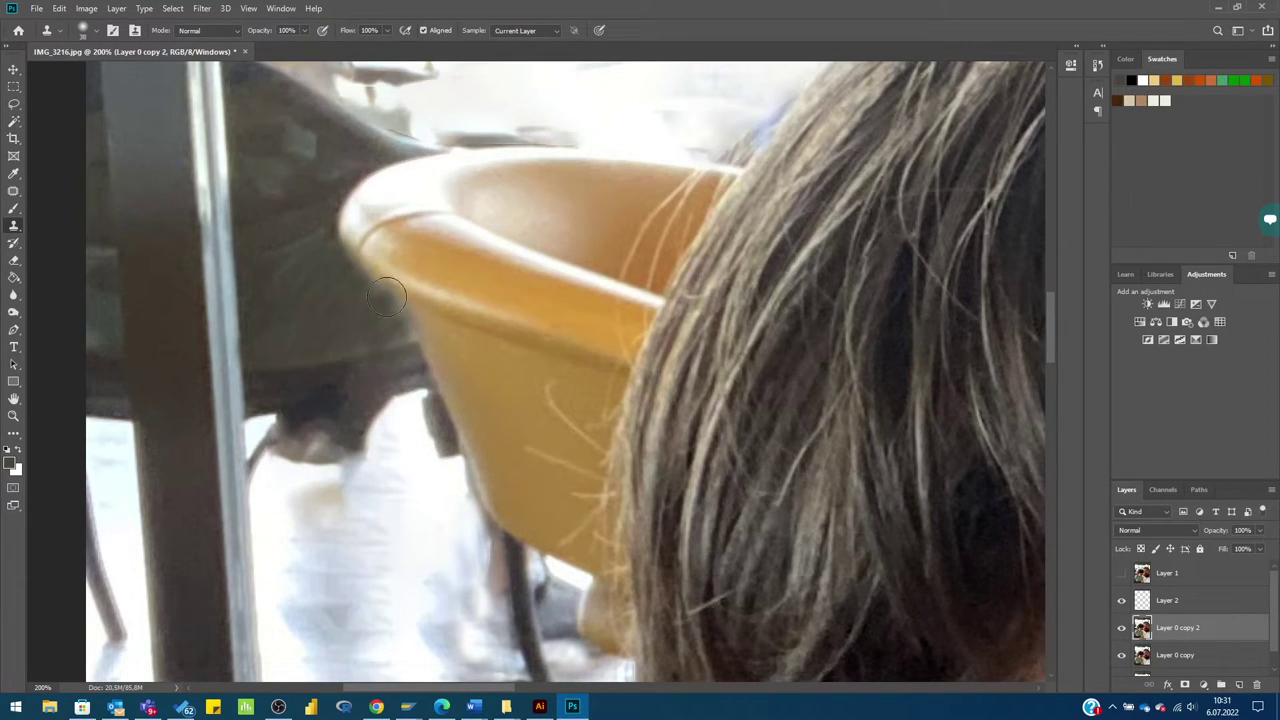
key(z)
click(387, 296)
Add a layer mask to Layer 0 copy 2 and set a full-strength white brush
click(1122, 628)
click(1122, 628)
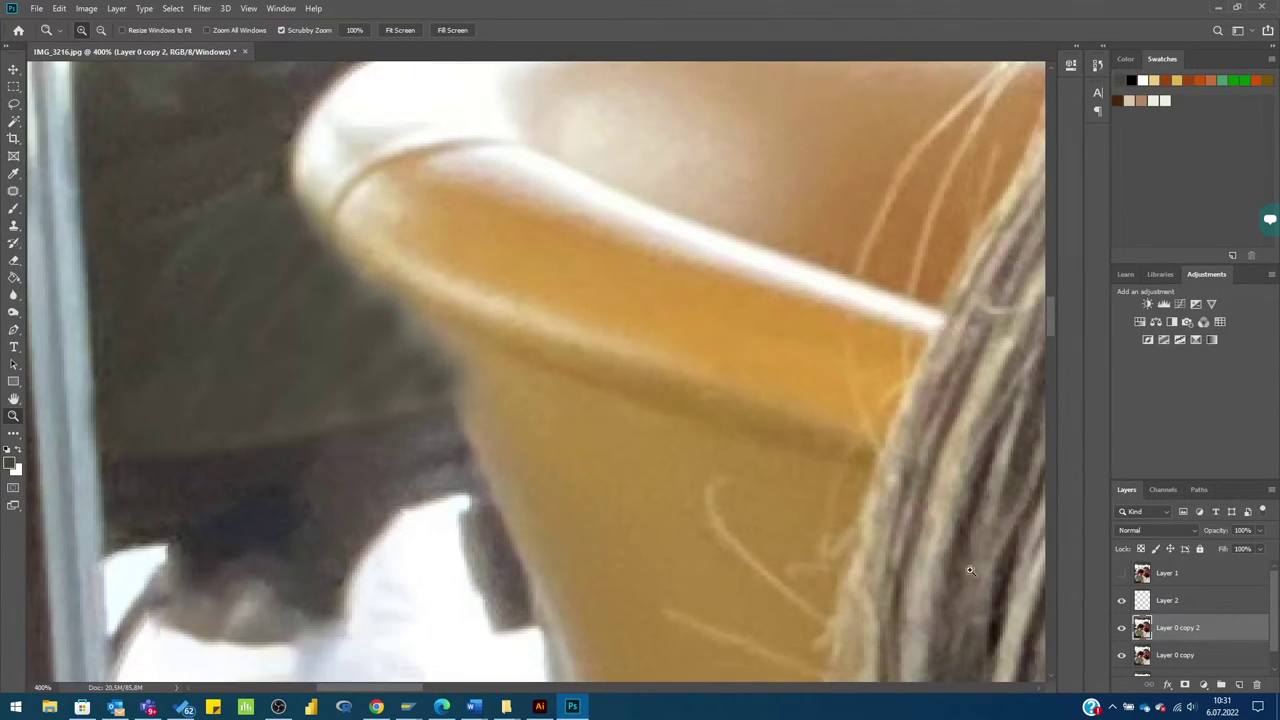
click(1203, 684)
key(b)
key(0)
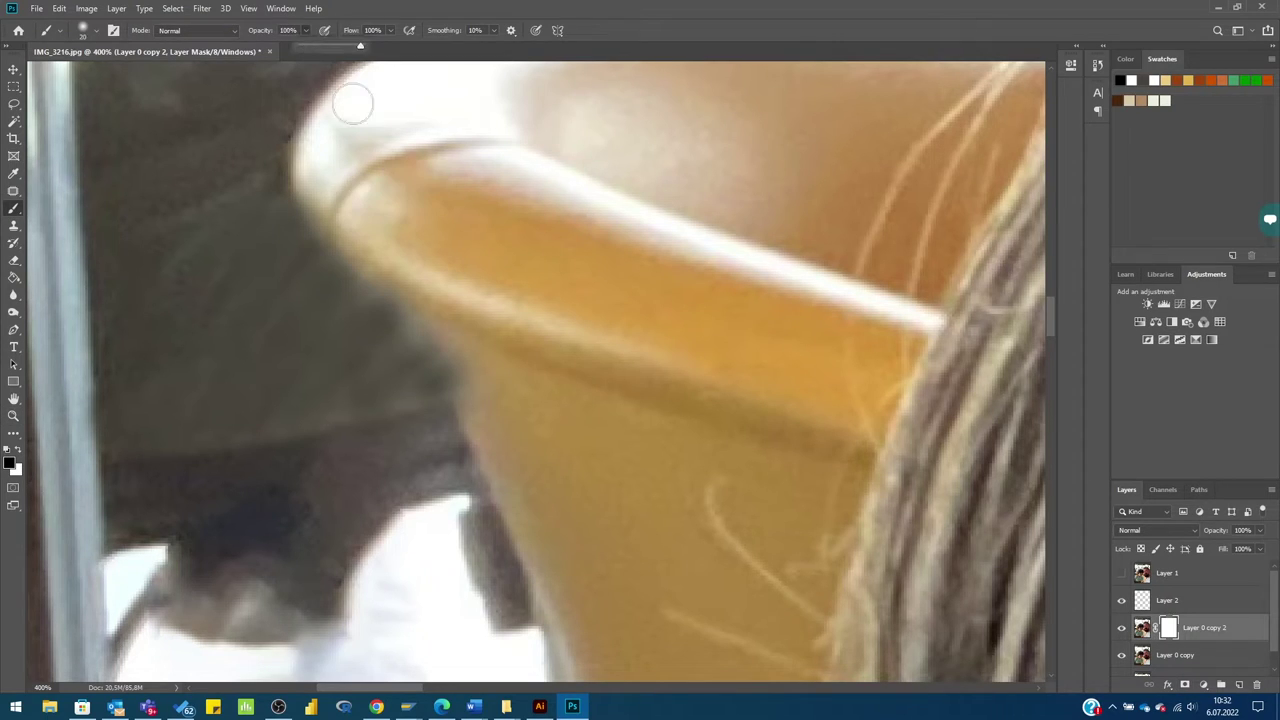
key(x)
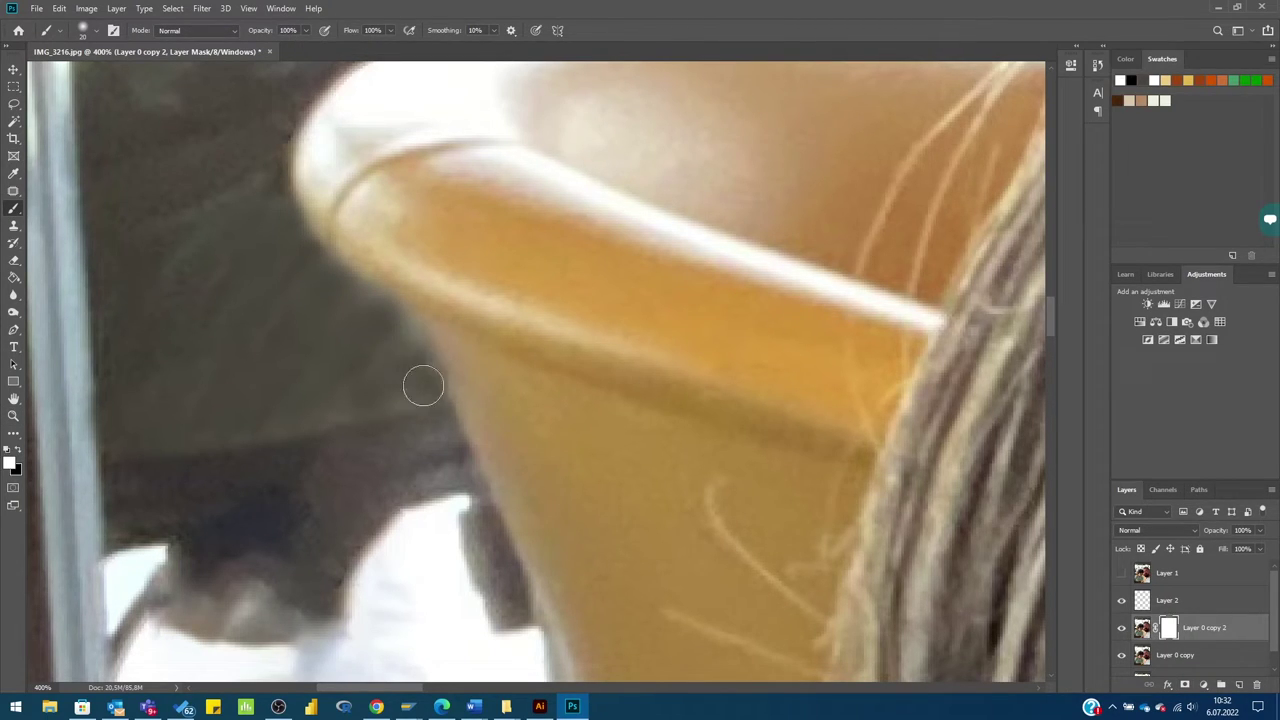
Zoom onto the boy's hair and paint black on the mask to hide leftover blobs
key(z)
right_click(423, 386)
click(460, 366)
drag(440, 250, 560, 247)
click(1121, 628)
click(1121, 628)
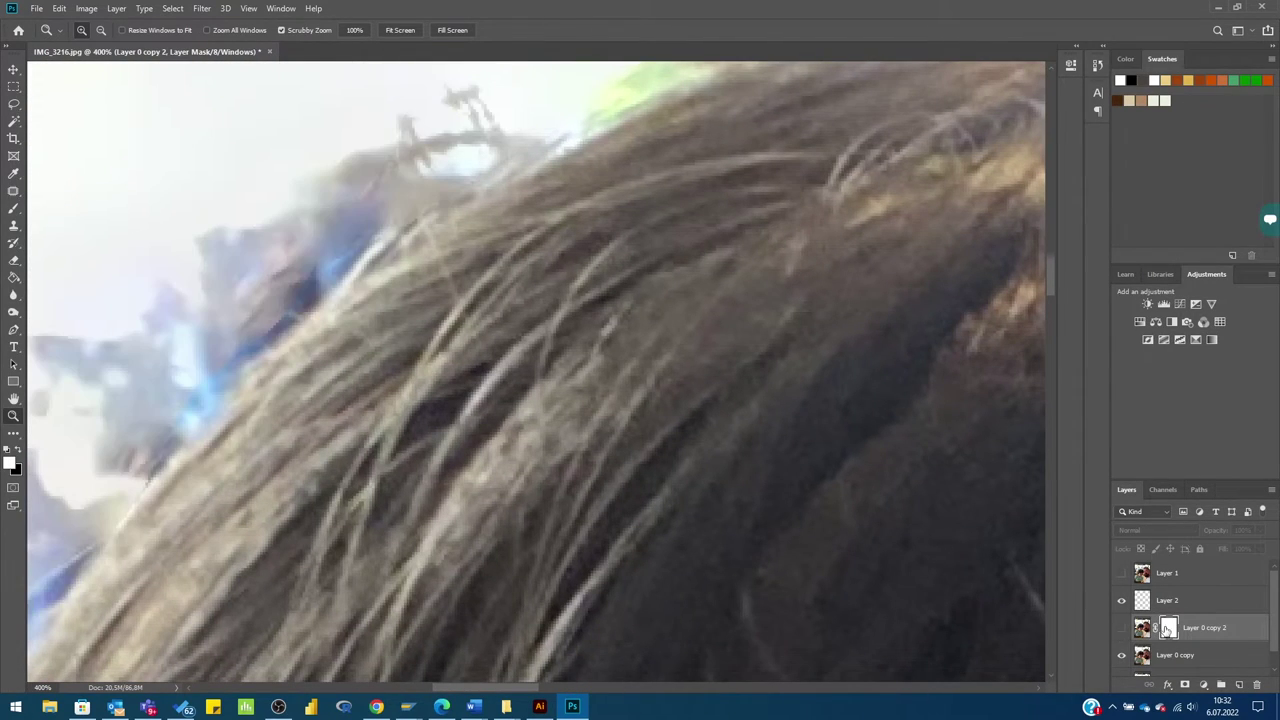
click(1121, 628)
key(b)
key(x)
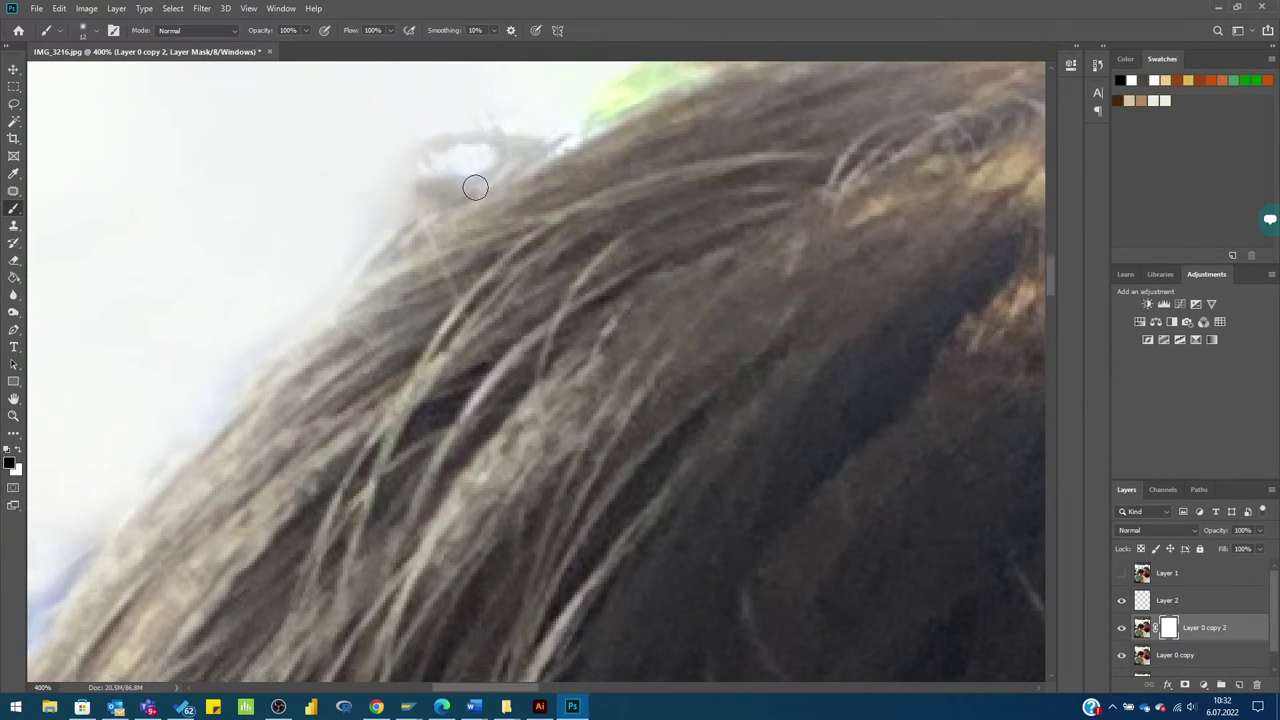
mouse_move(475, 187)
mouse_down()
mouse_move(503, 157)
mouse_move(506, 171)
mouse_move(369, 280)
mouse_move(256, 422)
mouse_up()
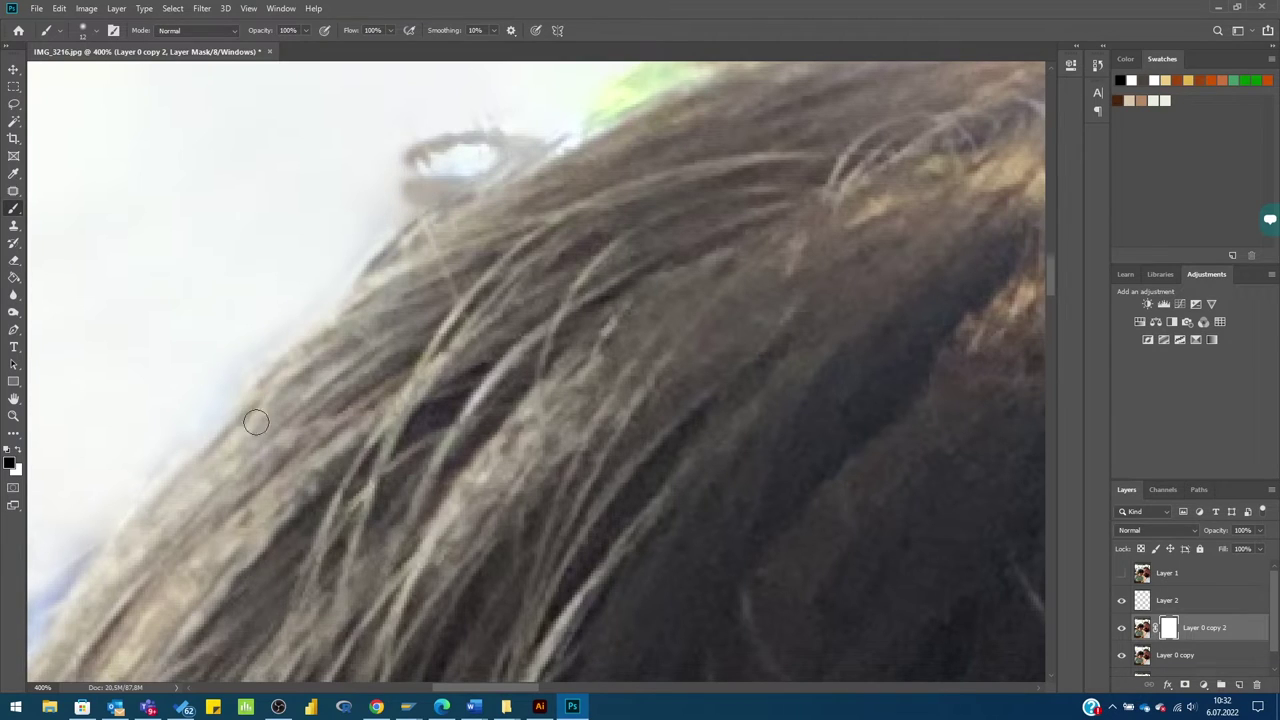
drag(491, 266, 354, 443)
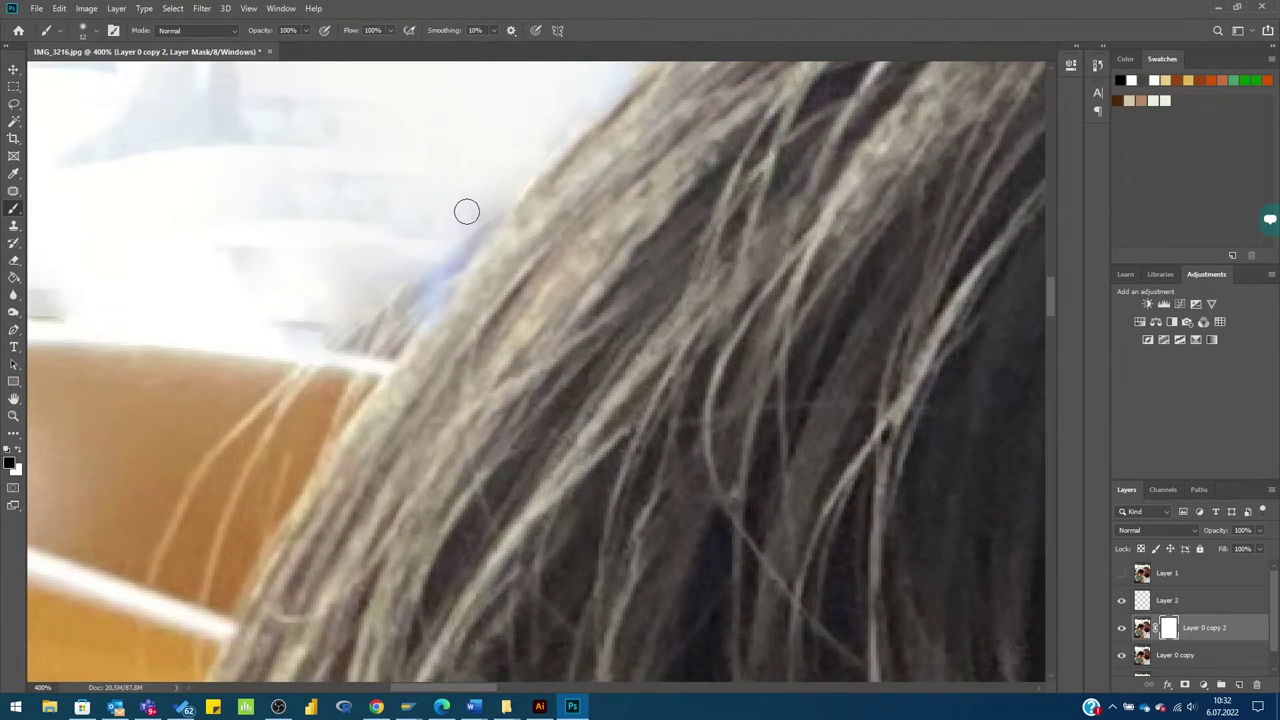
Inspect the head and chair rim up close, select Layer 2, and fit the photo on screen
key(z)
key(ctrl+0)
drag(335, 257, 335, 257)
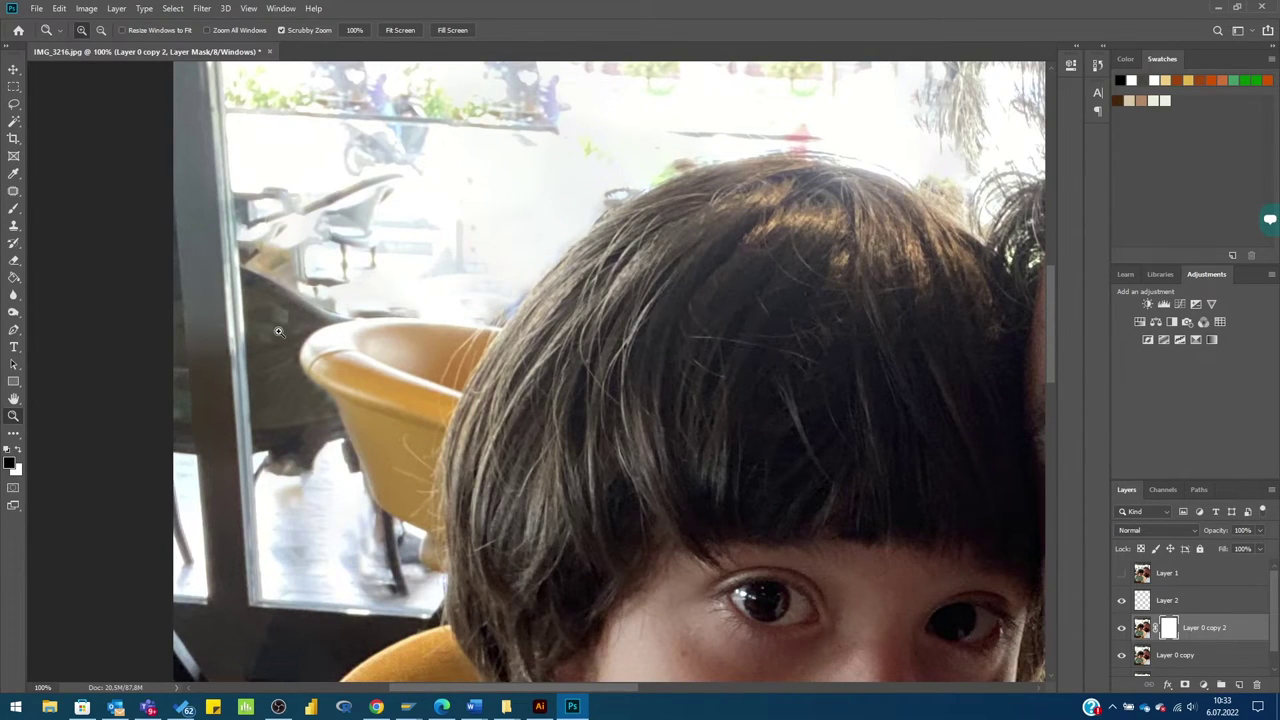
drag(278, 331, 278, 331)
key(b)
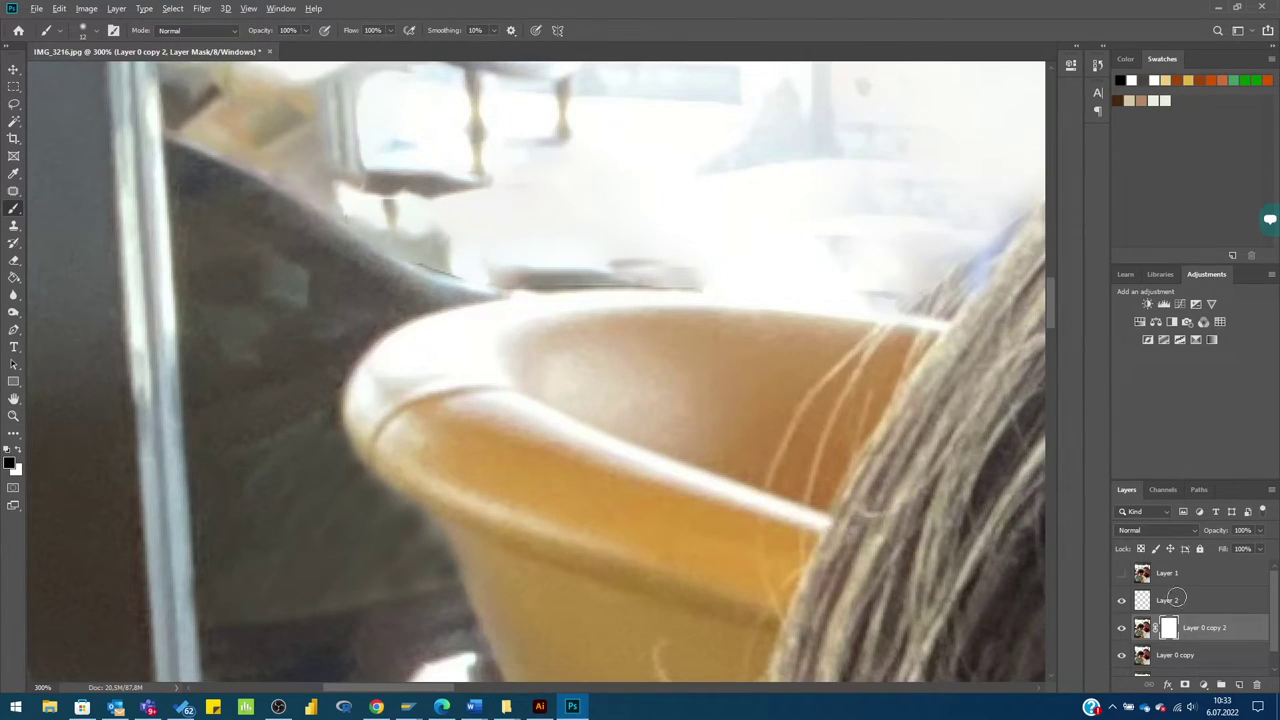
click(1175, 599)
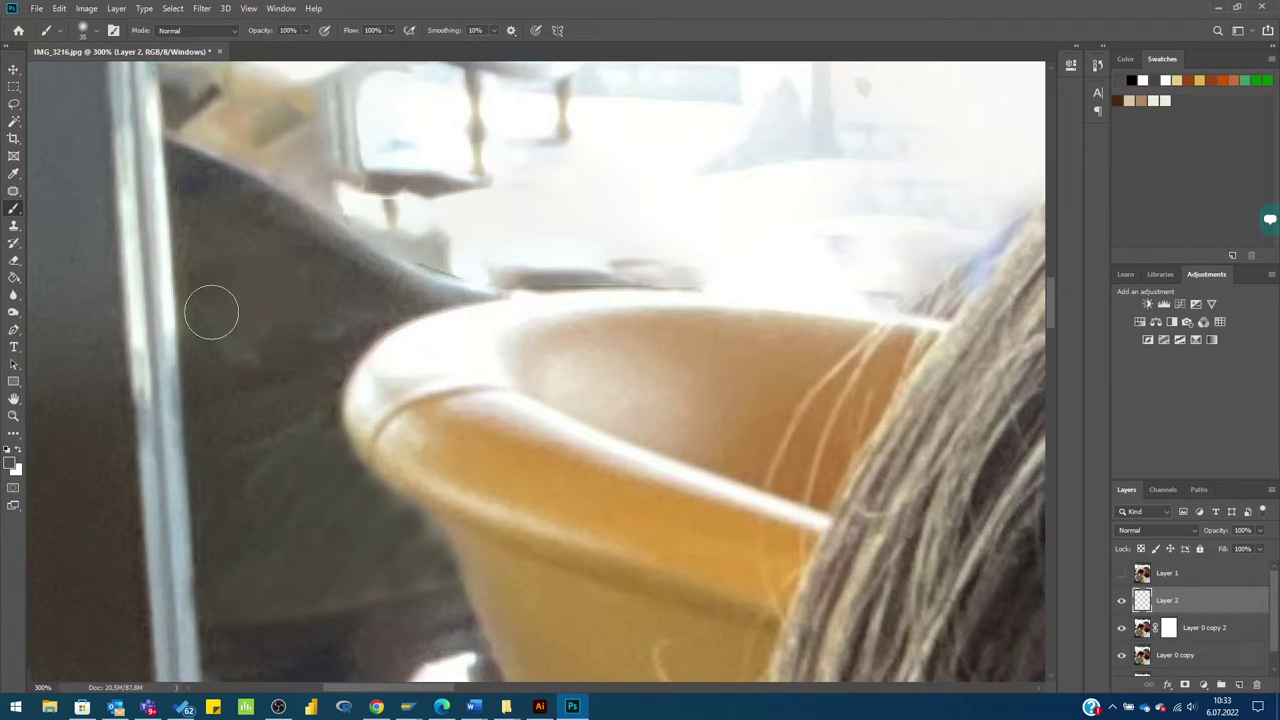
key(z)
key(ctrl+0)
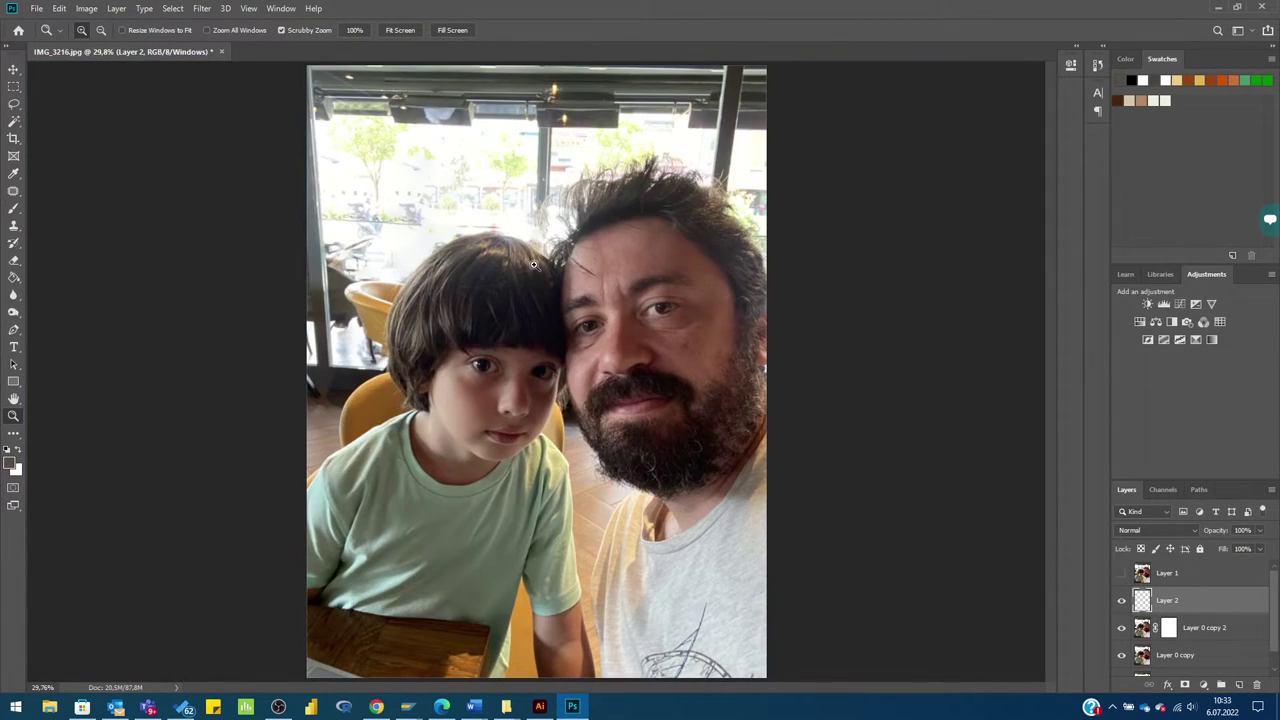
Rename Layer 0 copy 2 to 'Sitting Man' and Layer 0 copy to 'General Content Aware'
scroll(1202, 632, down, 2)
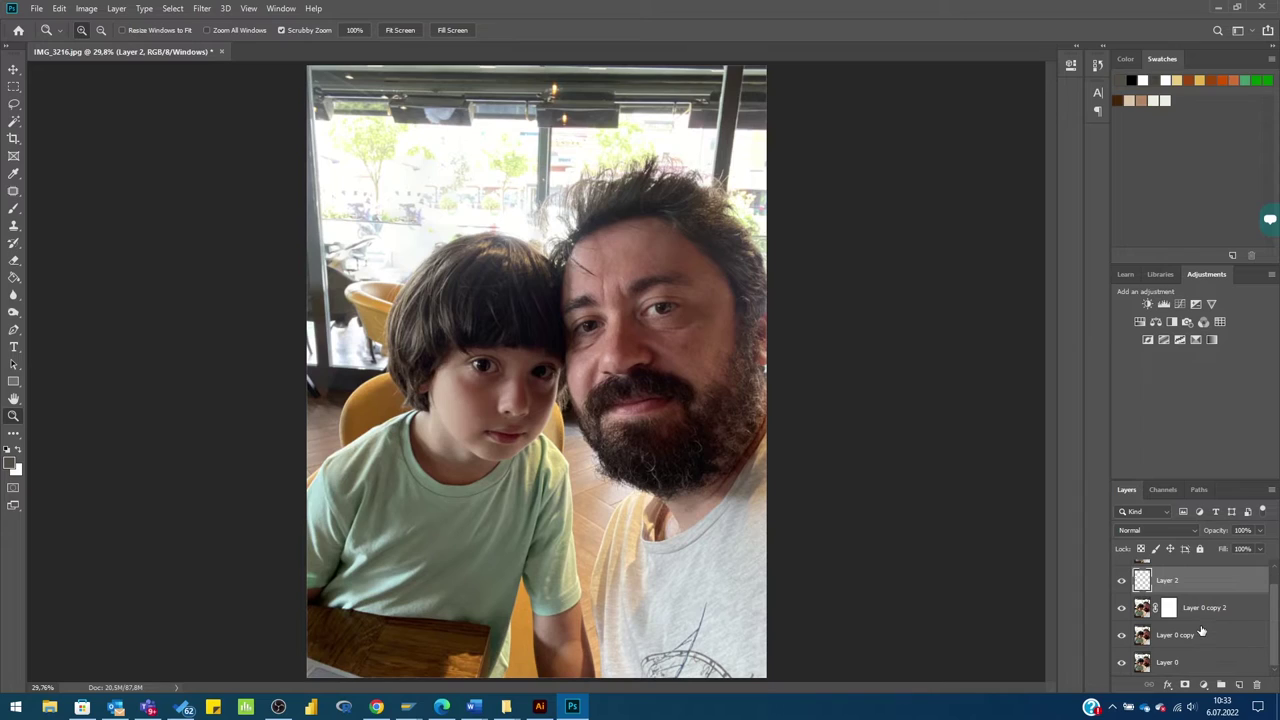
scroll(1177, 603, up, 1)
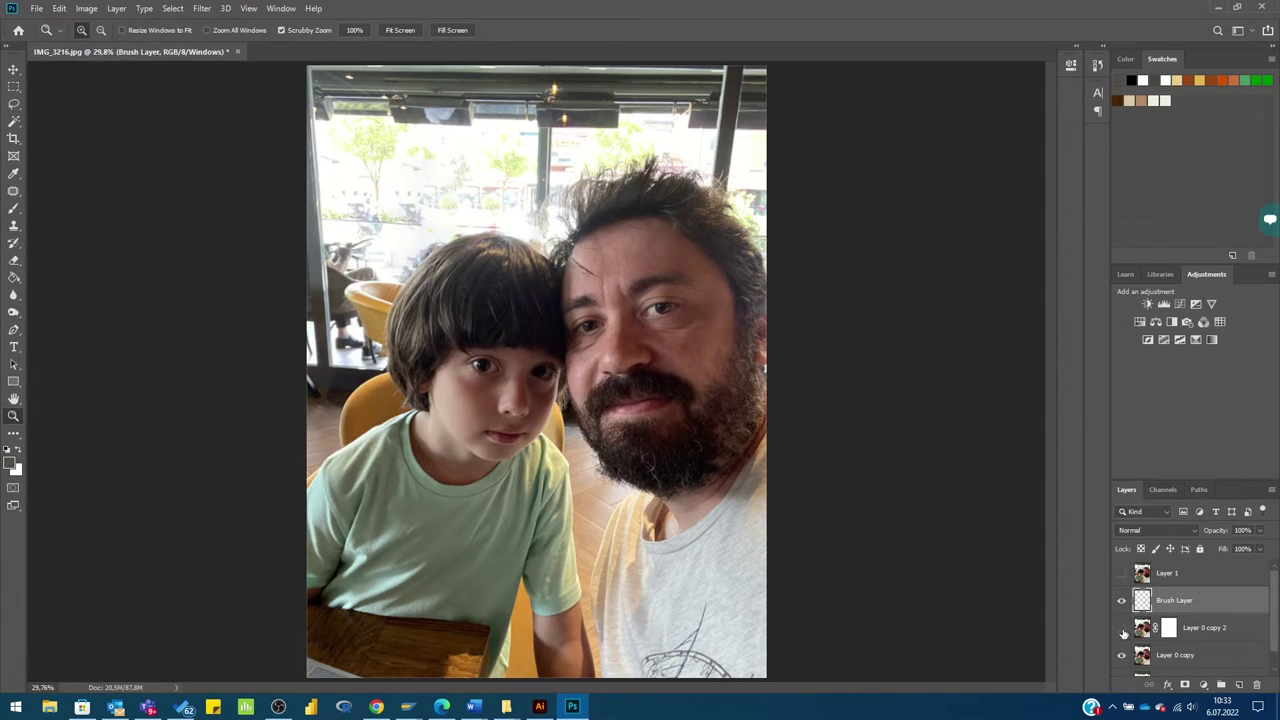
double_click(1204, 627)
text(Sitting Man)
key(Return)
double_click(1191, 655)
text(General Content Aware)
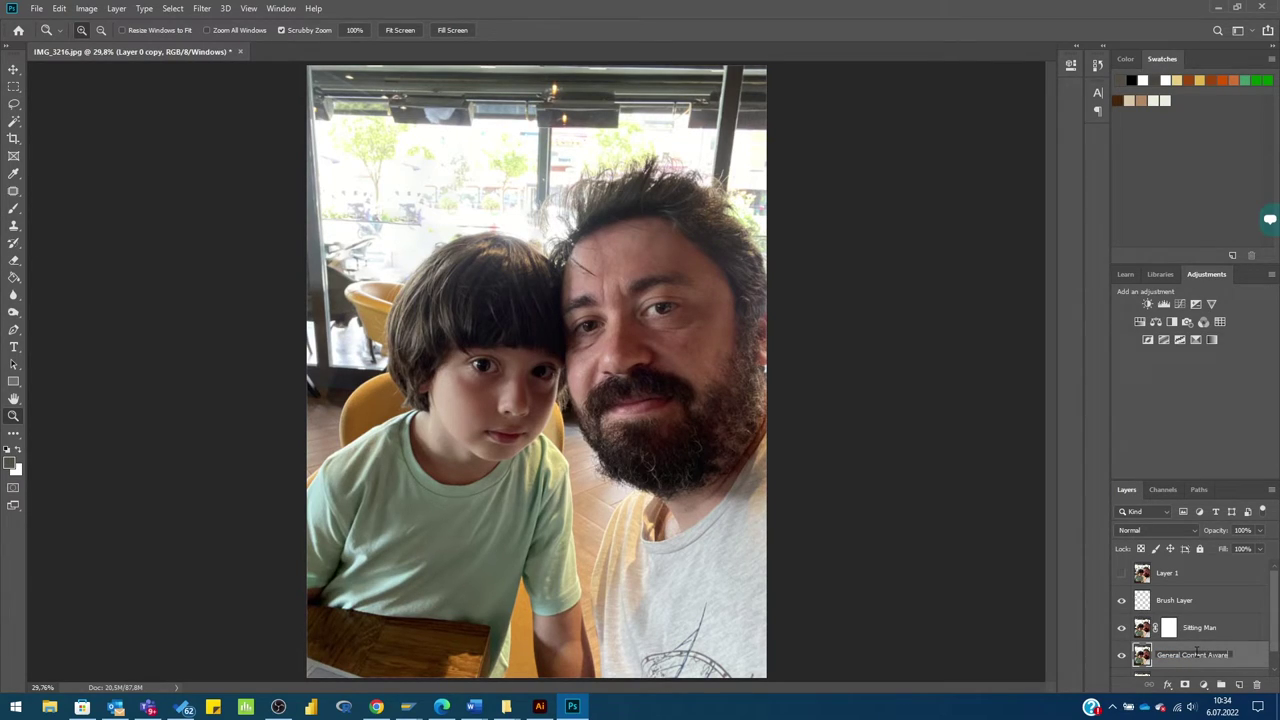
key(Return)
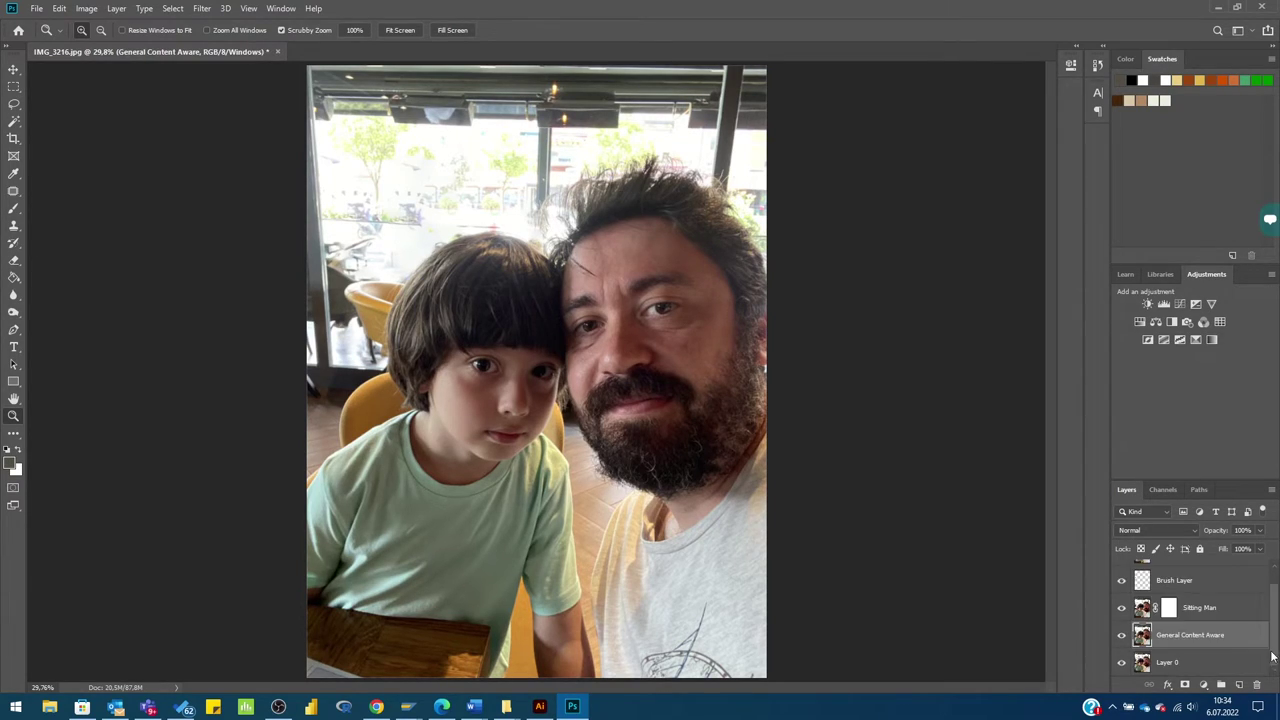
Group the three cleanup layers into a group named Cleaning and compare before and after
shift+click(1170, 600)
key(ctrl+g)
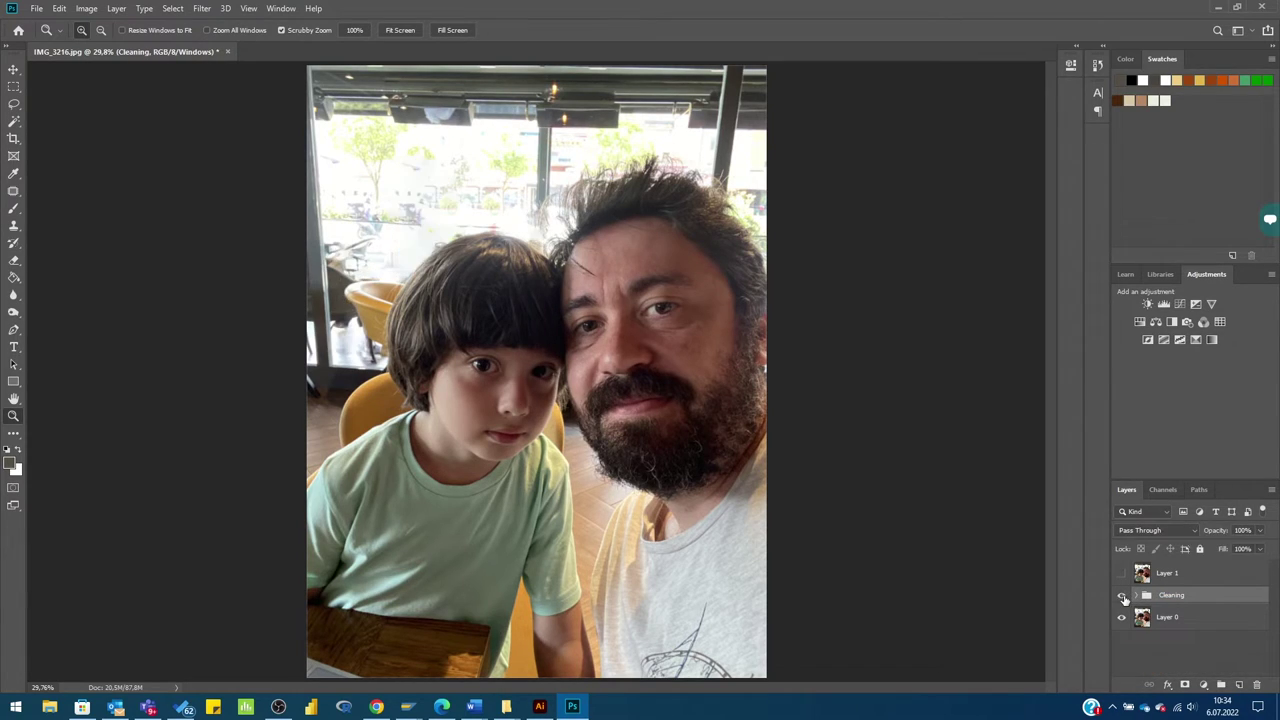
click(1121, 596)
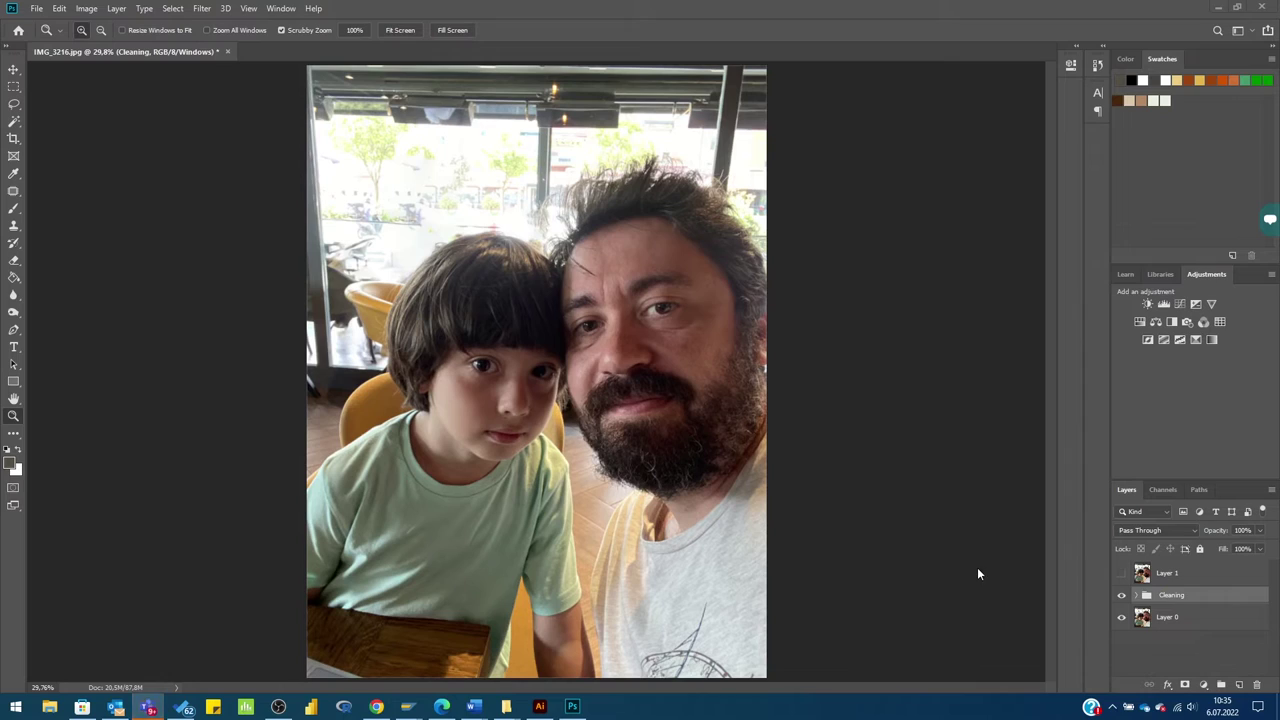
Duplicate and merge the Cleaning group into a single layer named 'Blur layer'
right_click(1168, 598)
click(1188, 123)
key(Return)
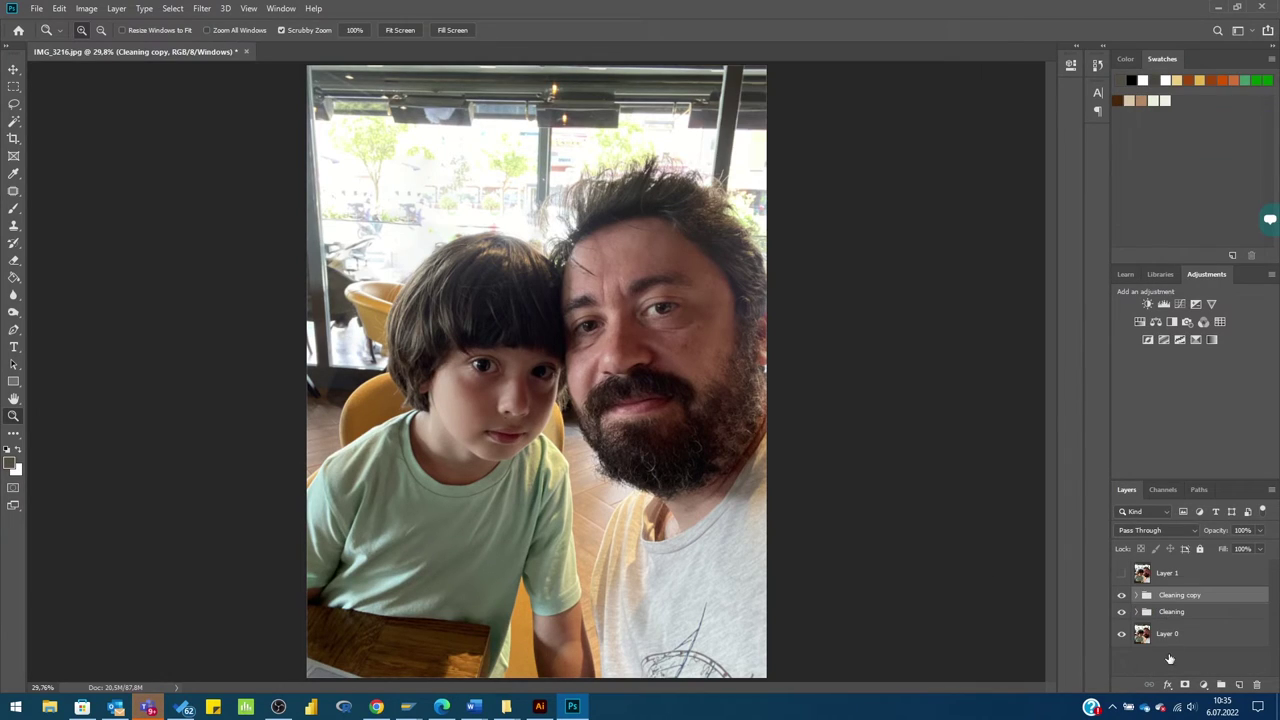
right_click(1170, 598)
click(1171, 489)
right_click(1177, 600)
click(1188, 123)
key(Return)
double_click(1181, 600)
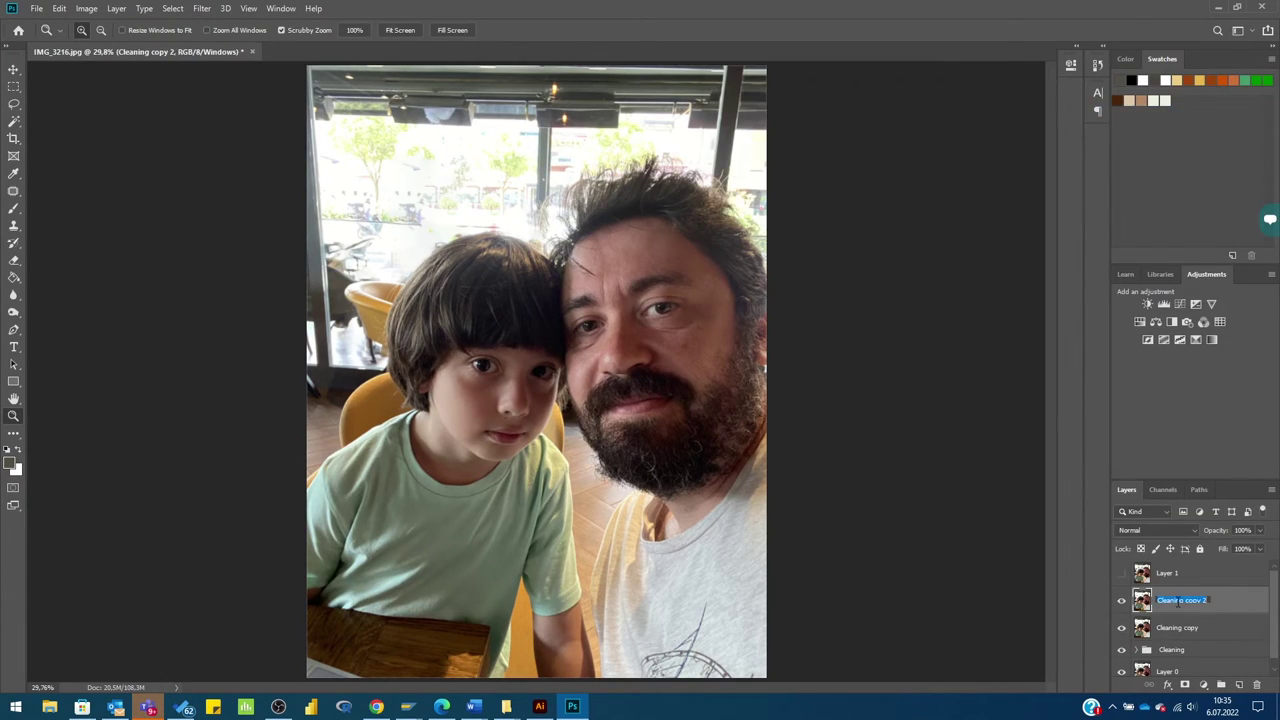
key(Return)
Apply a Lens Blur with radius 22 to the Blur layer
click(210, 8)
click(400, 234)
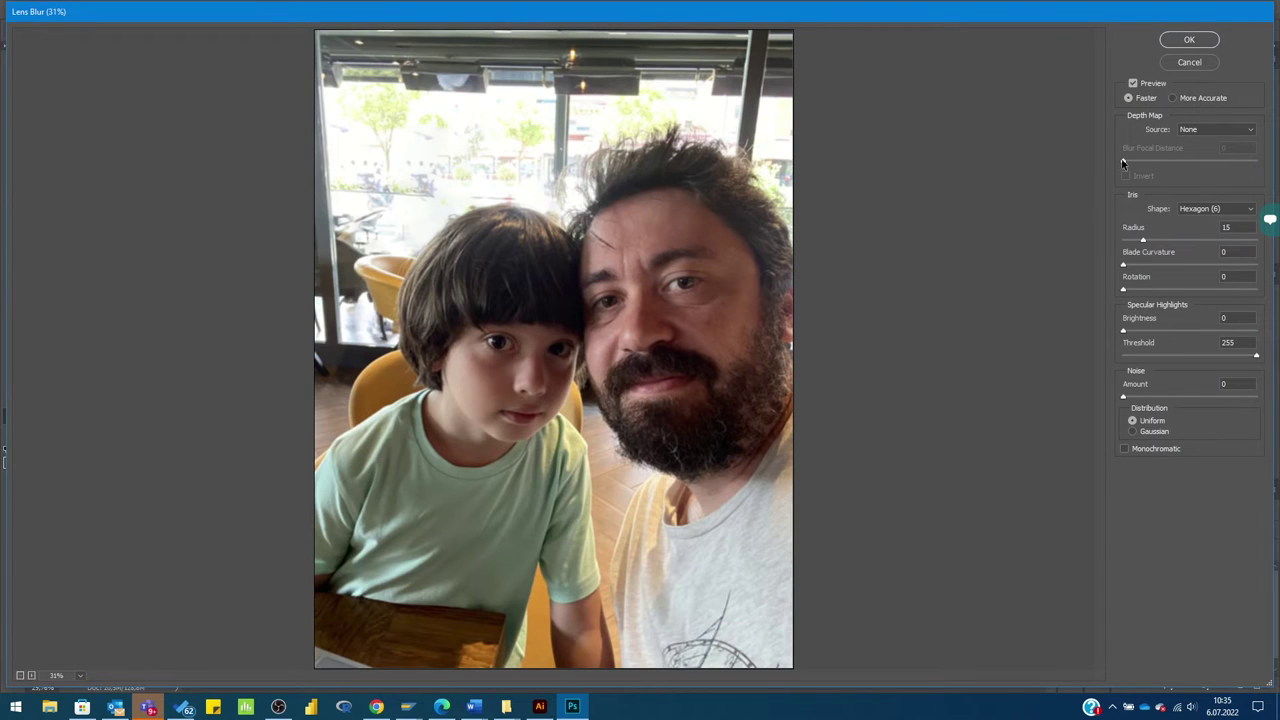
drag(1146, 242, 1153, 242)
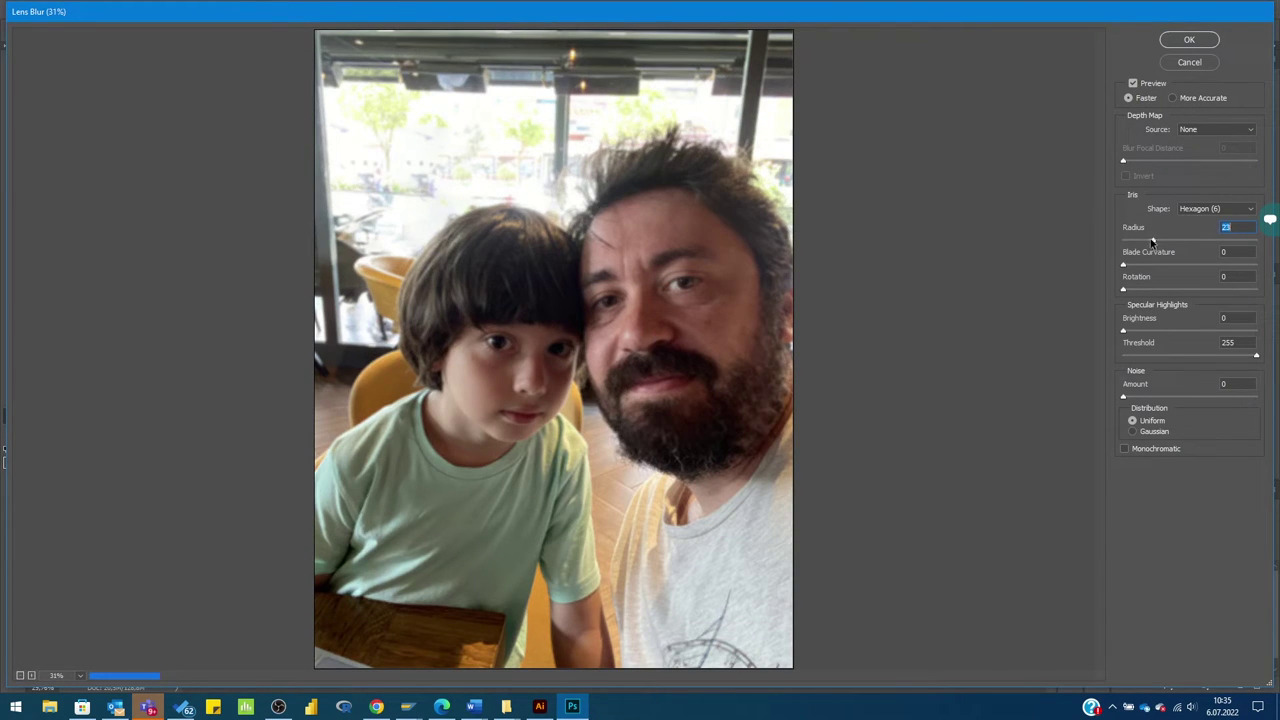
click(1189, 40)
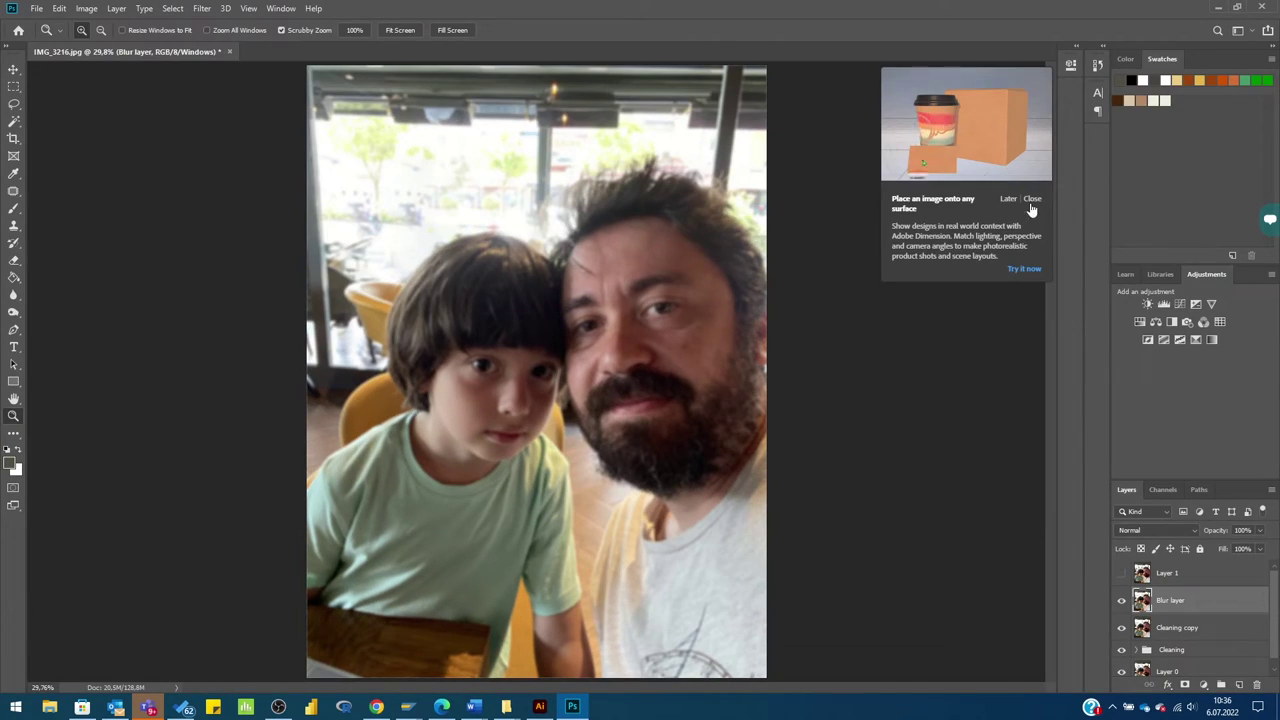
Add a layer mask to the Blur layer and fill it black to hide the blur
click(1032, 199)
alt+click(1185, 685)
click(14, 277)
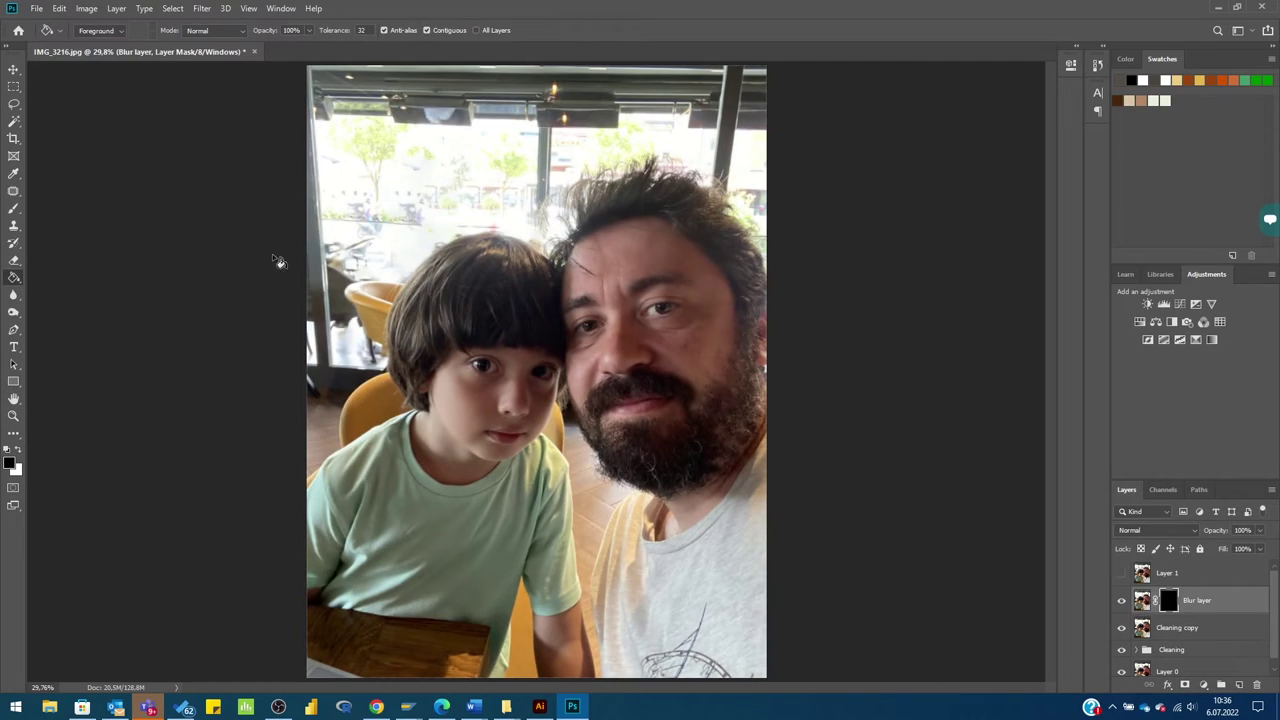
Paint the blur back over the window backdrop, then set a 559 black brush at 53%
key(b)
drag(342, 278, 728, 90)
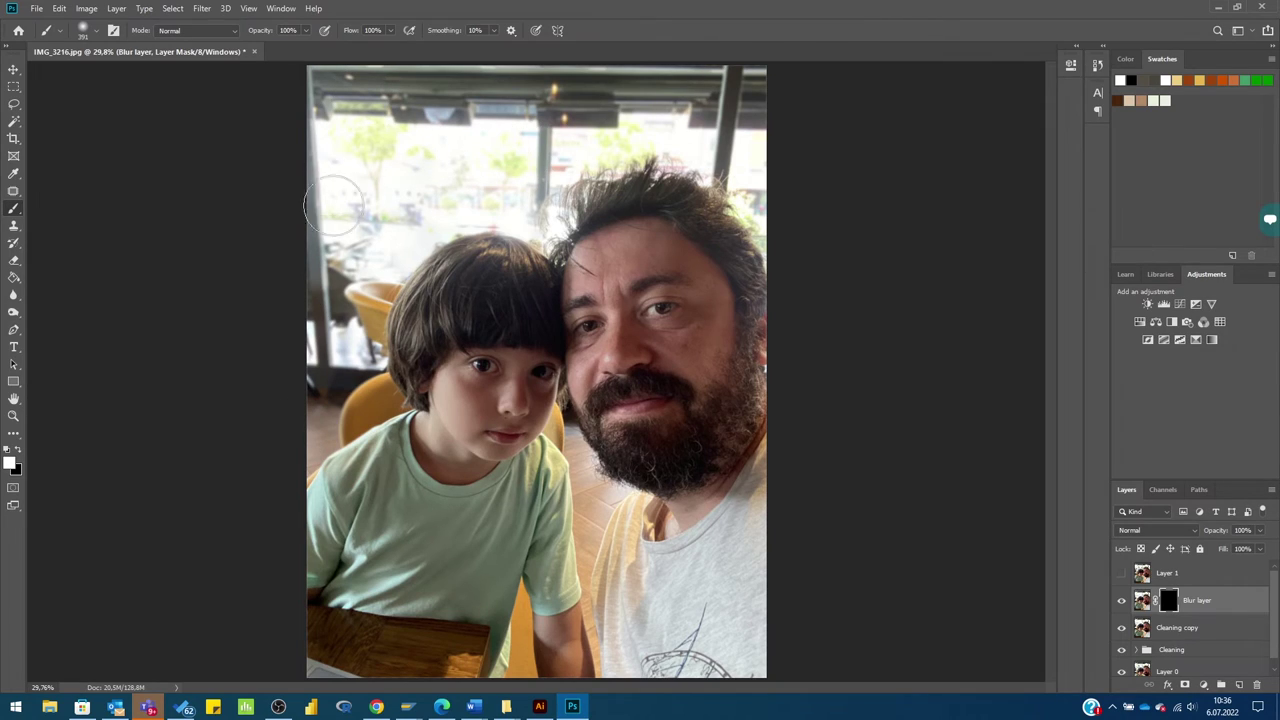
drag(357, 328, 382, 328)
key(x)
key(5)
key(3)
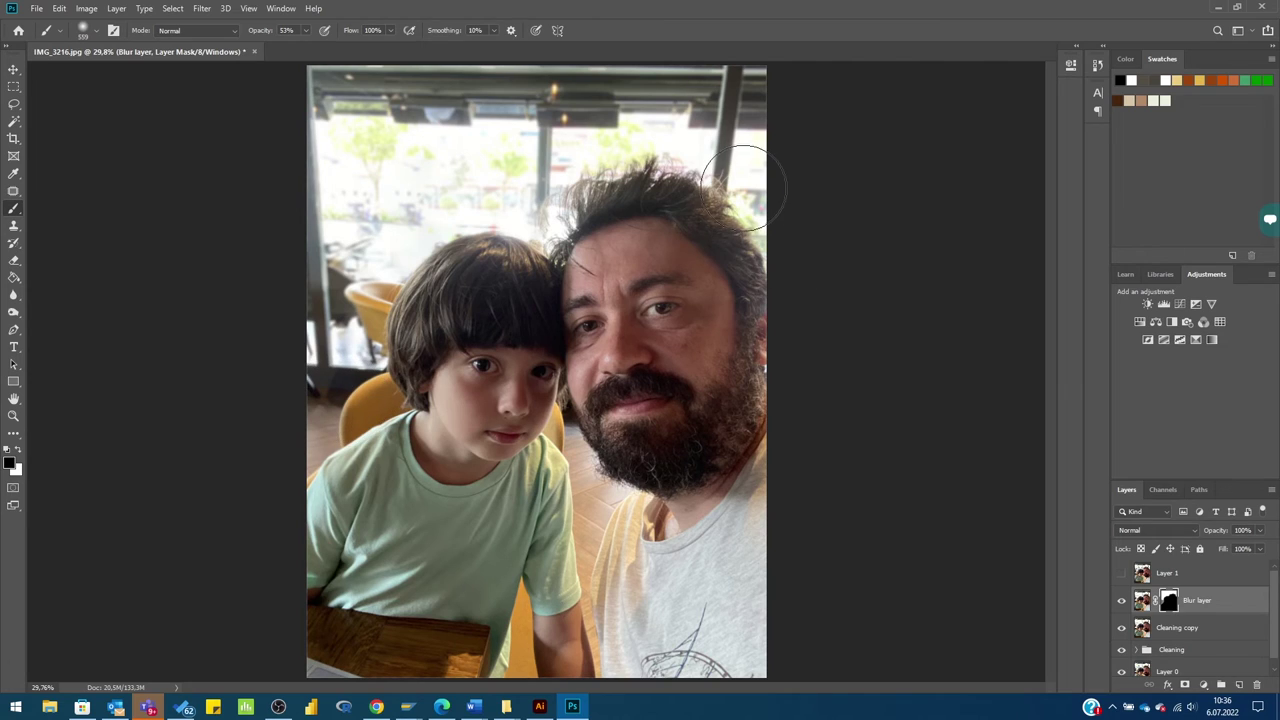
click(1170, 574)
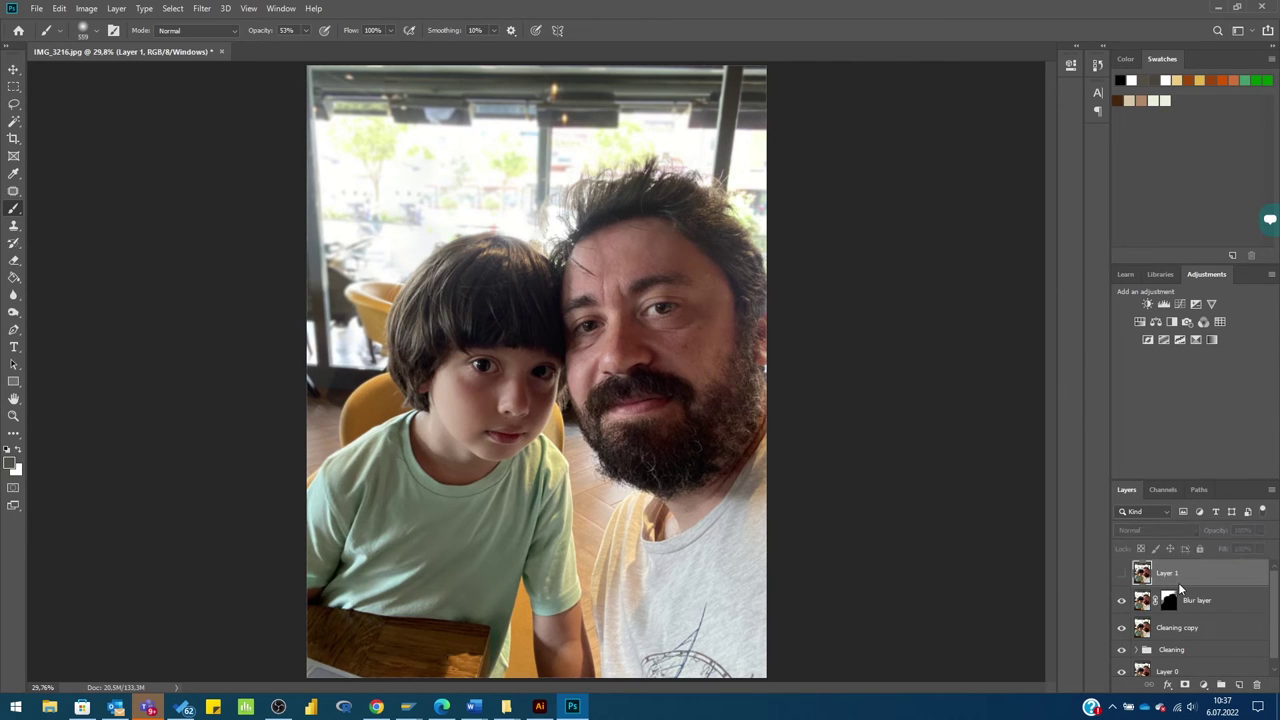